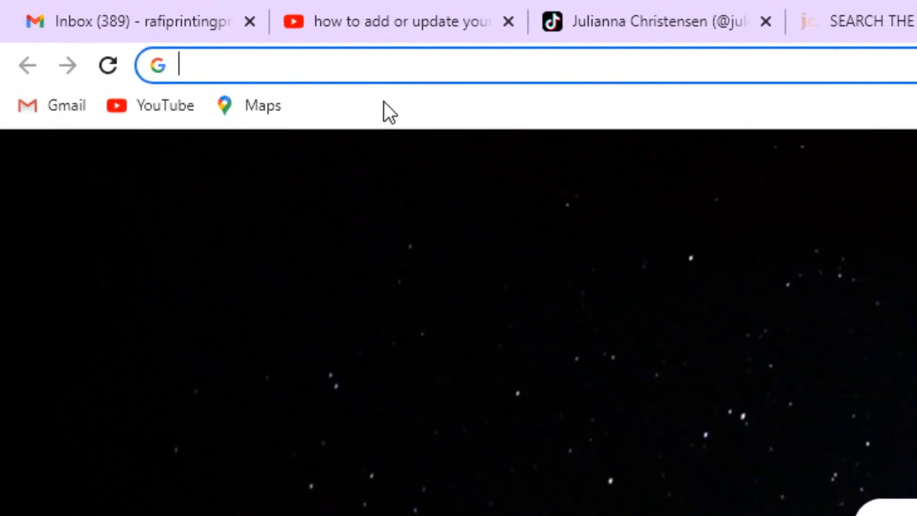
- Search Google for 'google domain' using the matching address-bar suggestion
text(google)
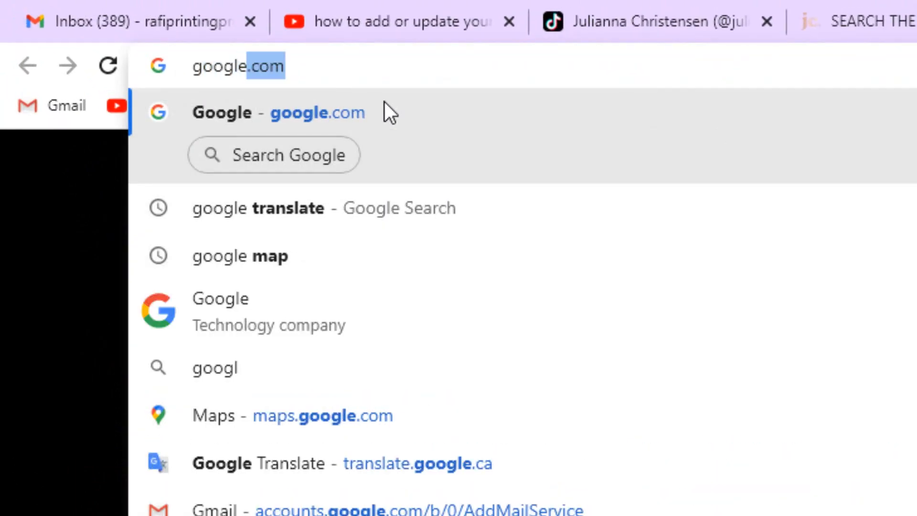
text( domain)
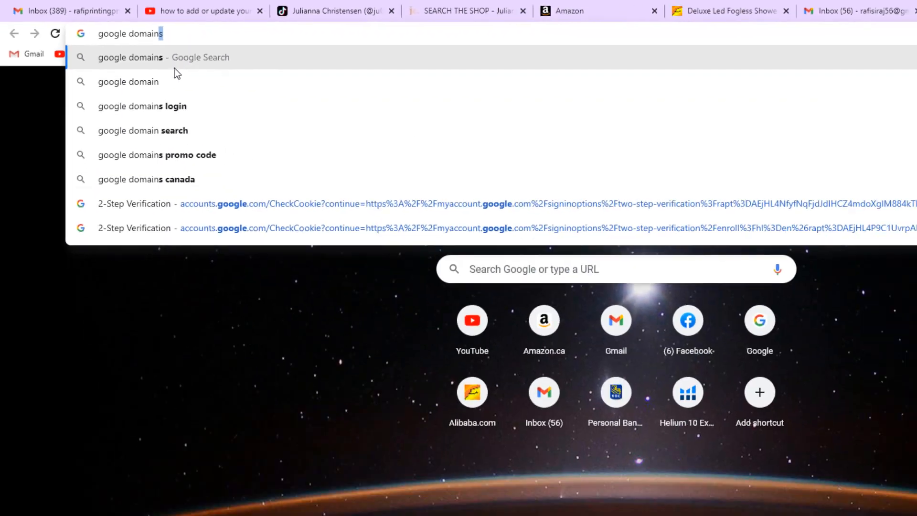
click(247, 160)
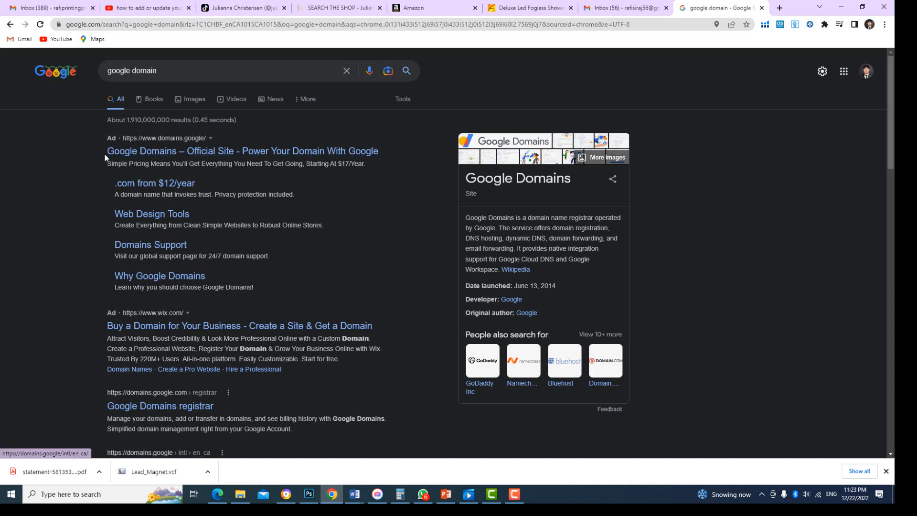
- Go to the official Google Domains site and focus its 'Search for your new domain' box
click(218, 158)
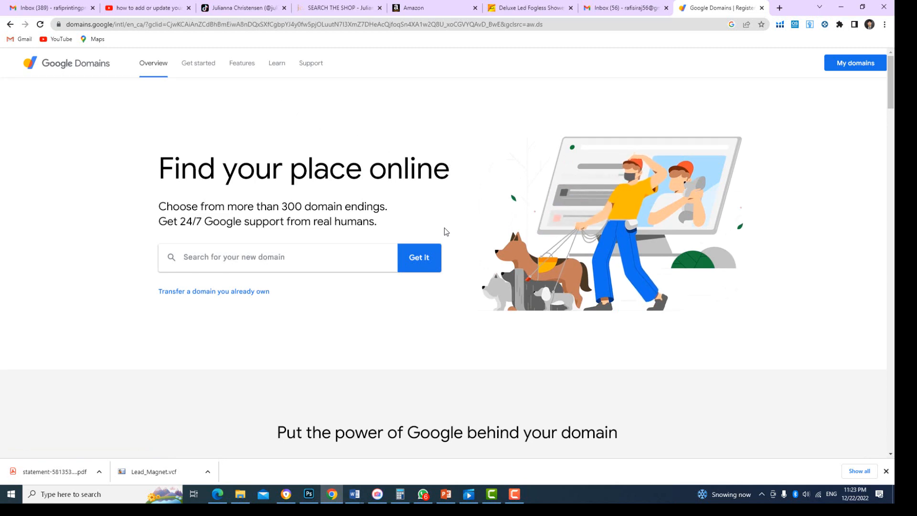
click(253, 261)
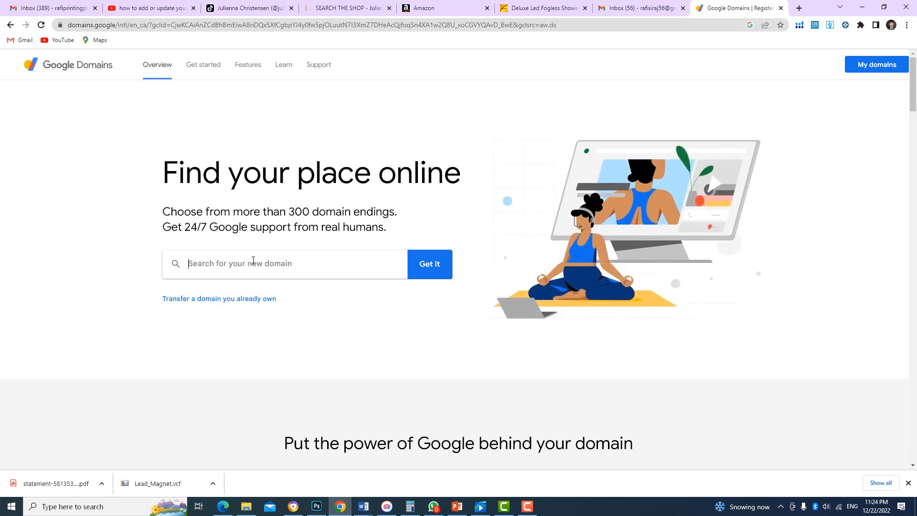
click(253, 261)
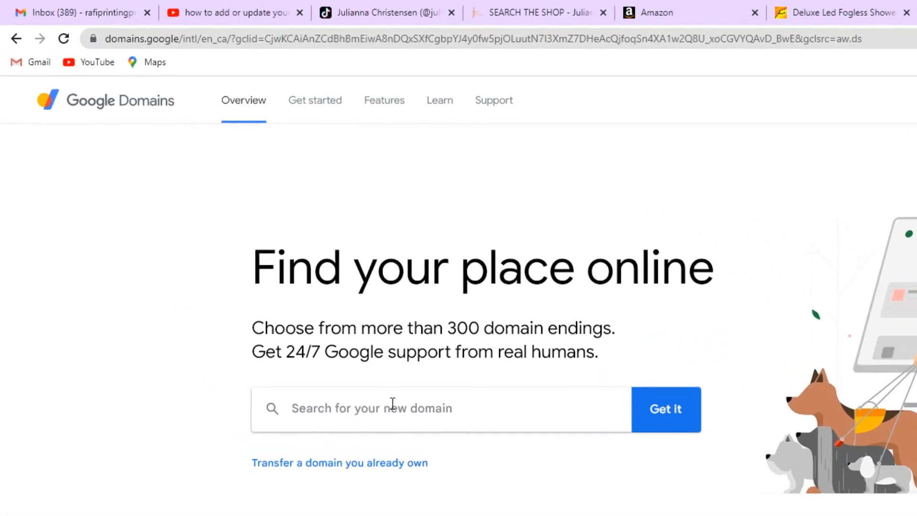
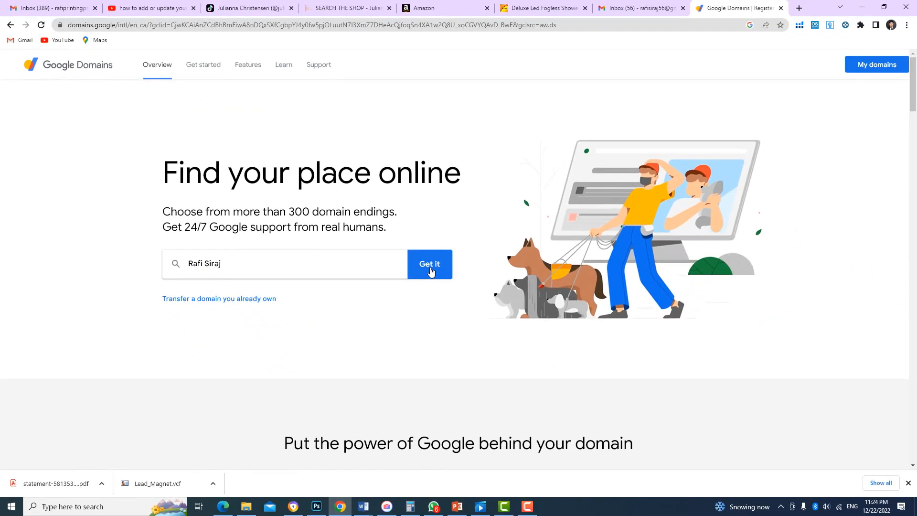
- Search Google Domains for the person's name and browse the suggested domains and yearly prices
click(430, 270)
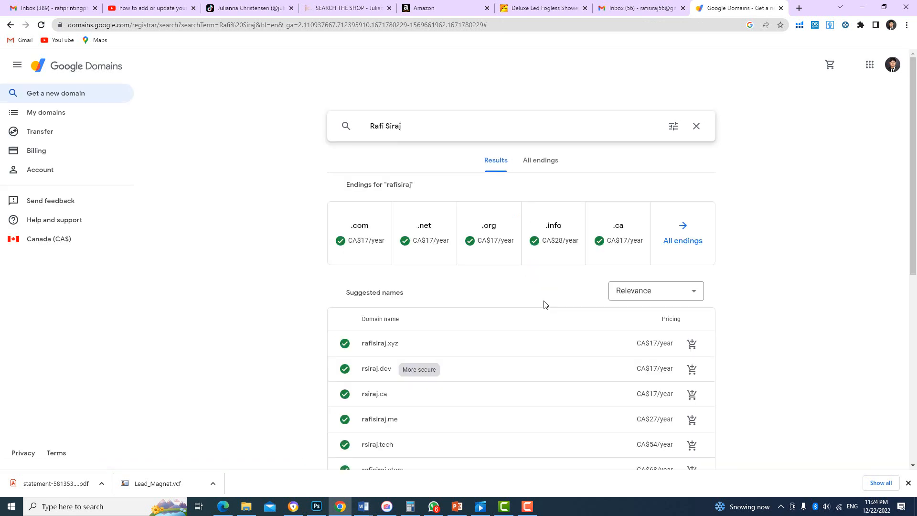
scroll(669, 339, down, 3)
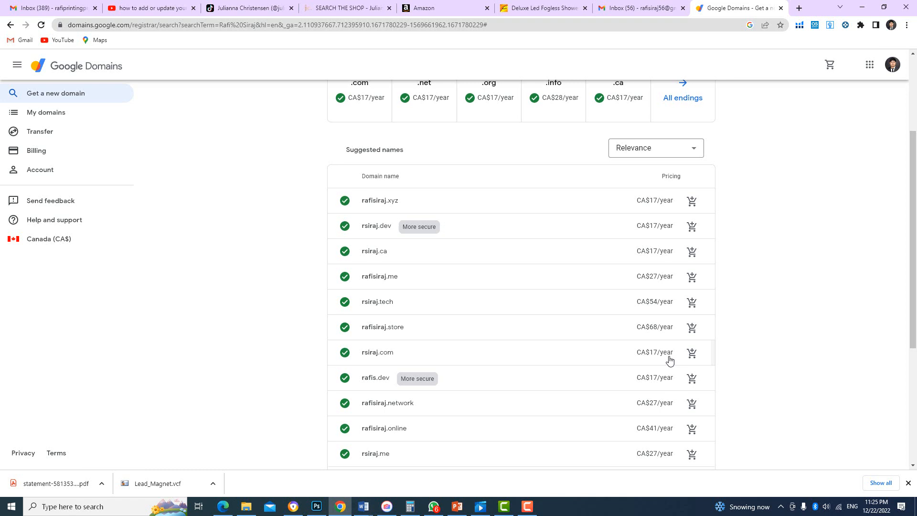
scroll(669, 361, up, 2)
scroll(669, 360, down, 4)
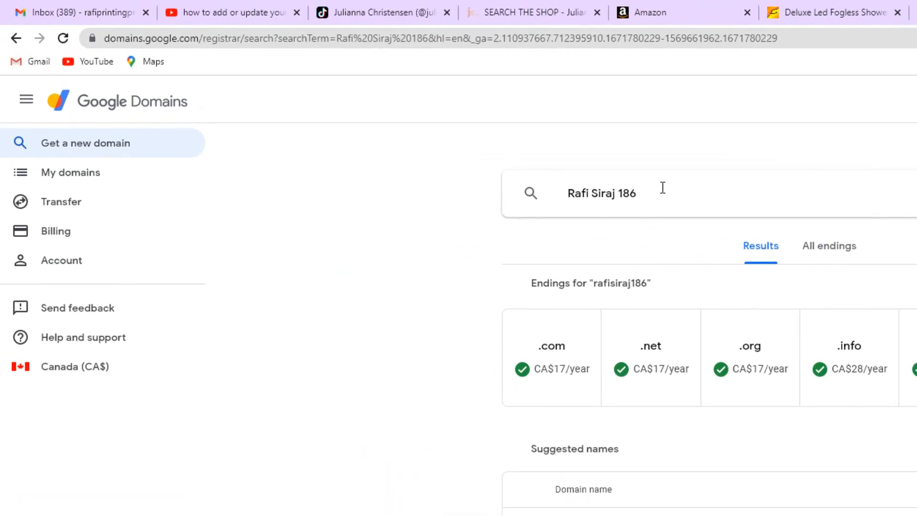
- Append 6 so the search ends in 1866, rerun it, and browse the results
click(431, 122)
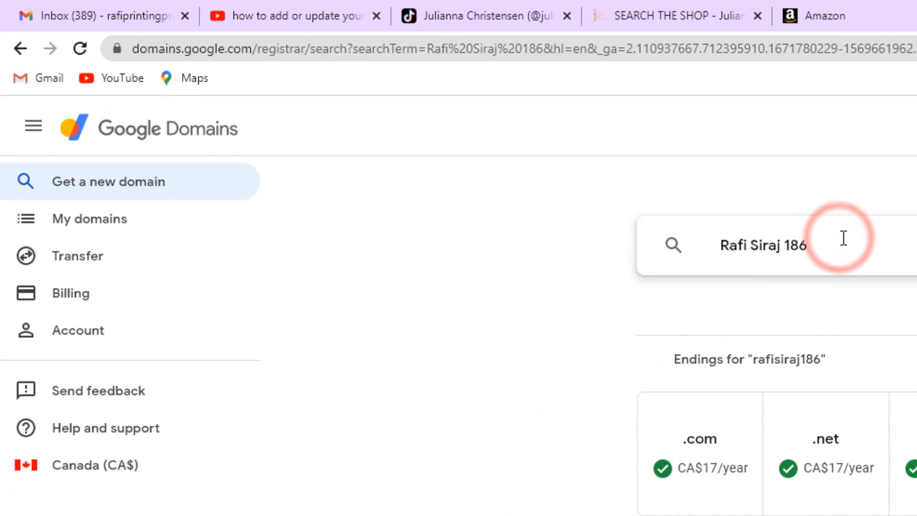
text(6)
key(Return)
scroll(844, 239, down, 5)
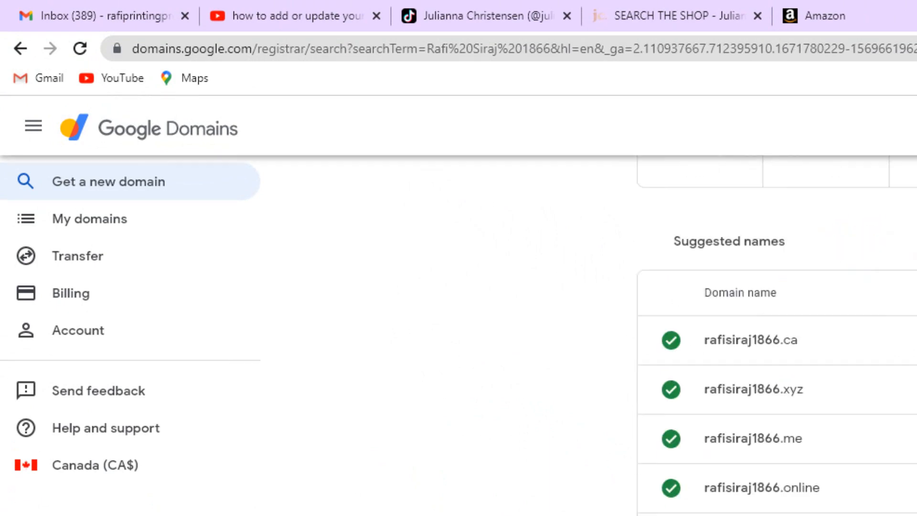
scroll(778, 363, down, 2)
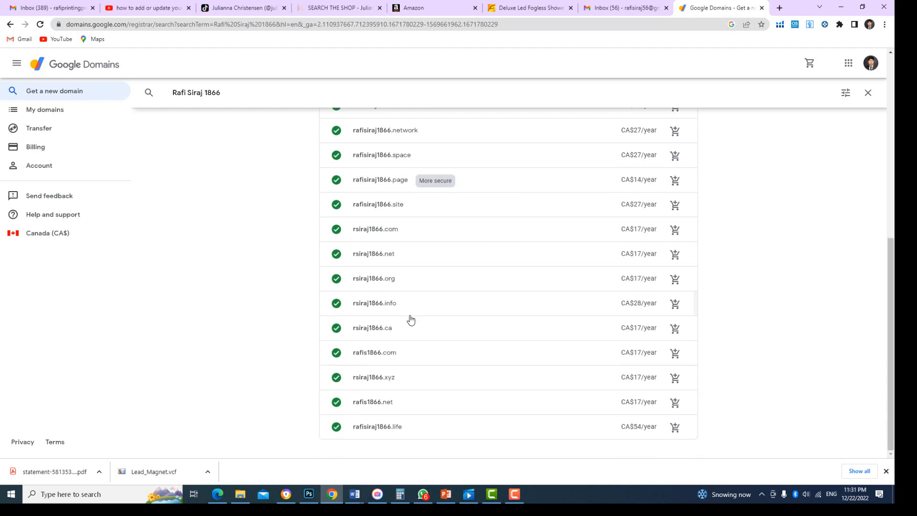
scroll(432, 355, down, 4)
scroll(436, 358, down, 10)
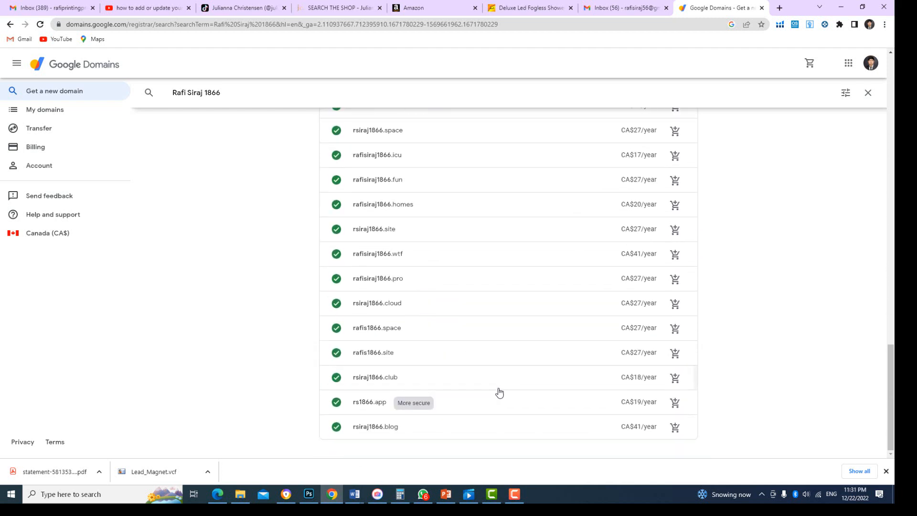
scroll(563, 416, up, 15)
scroll(579, 357, up, 5)
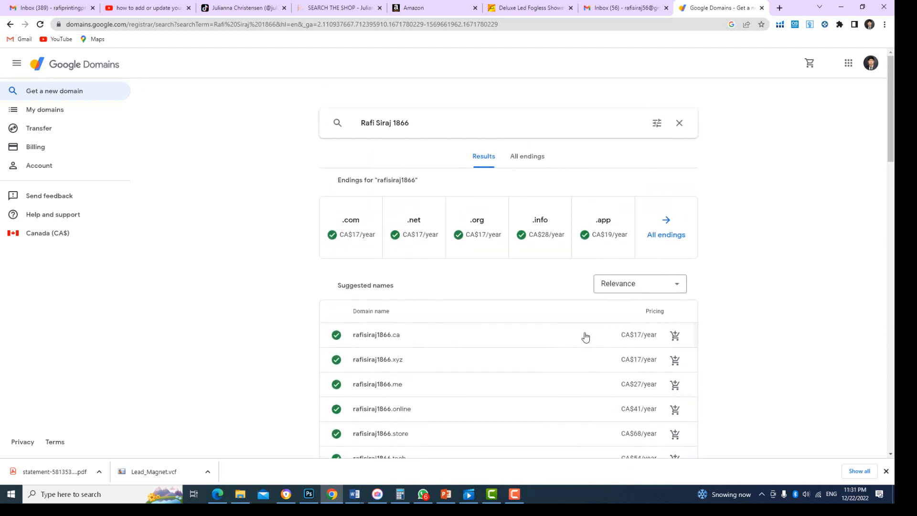
- List every available ending for the 1866 search, then select the number 1866 in the search box
click(544, 159)
scroll(593, 320, down, 5)
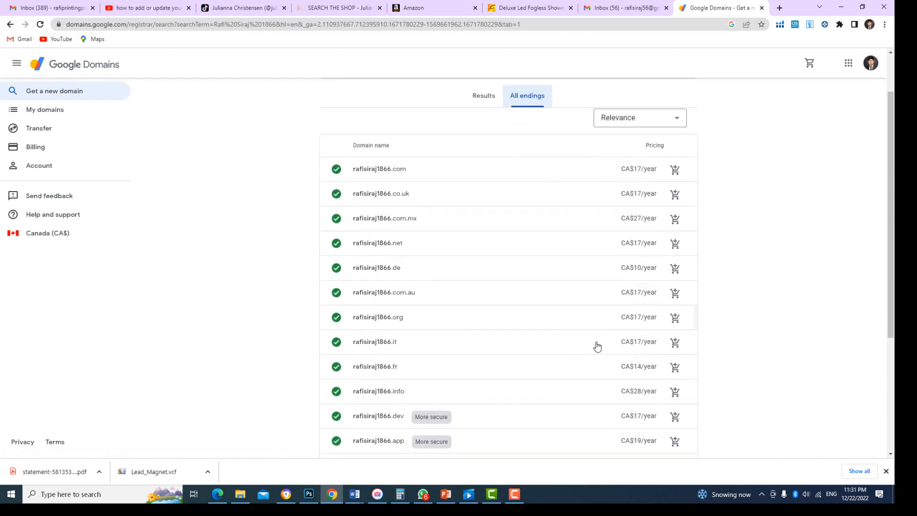
scroll(600, 330, up, 5)
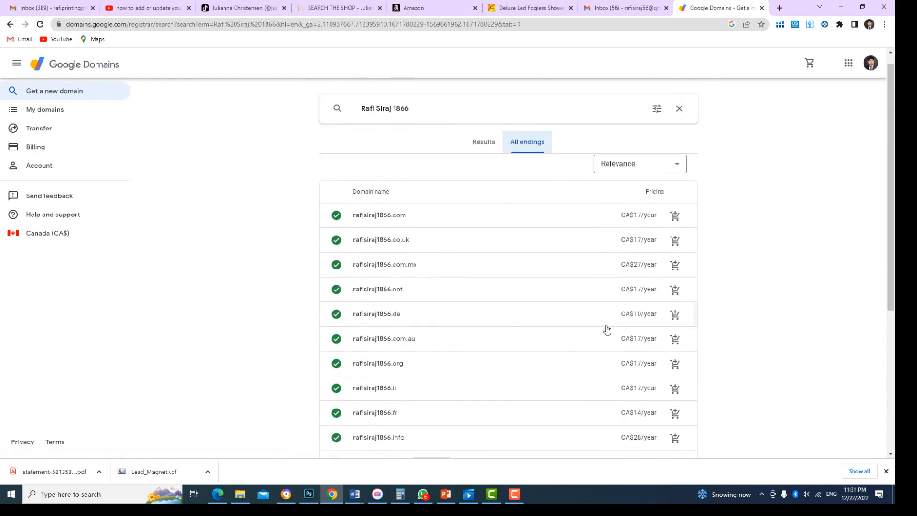
scroll(607, 329, down, 3)
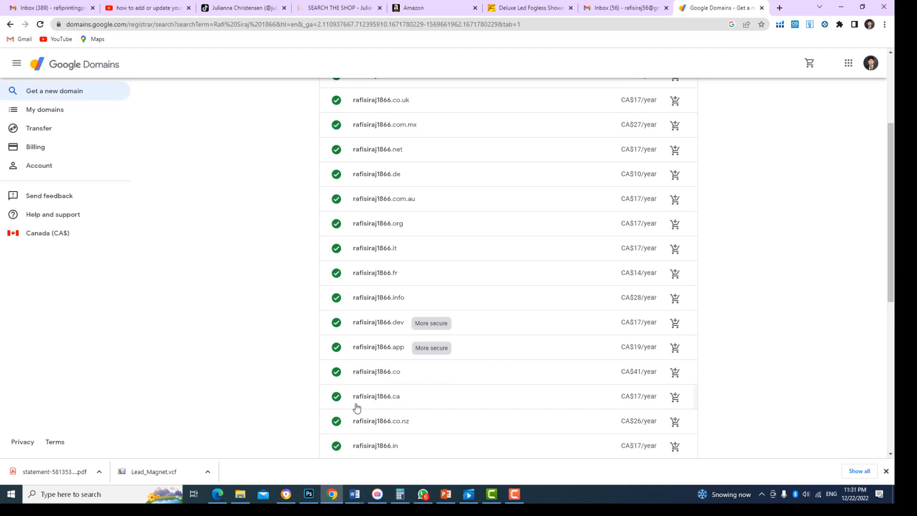
scroll(402, 405, up, 4)
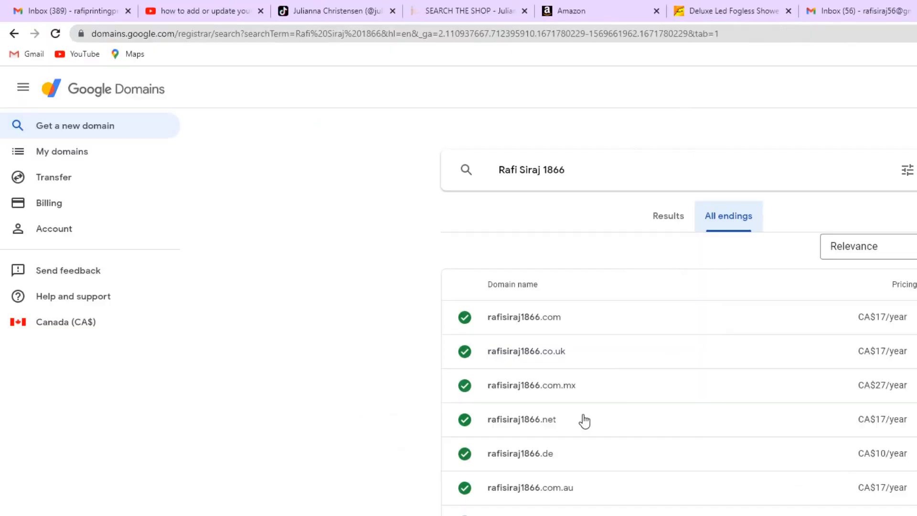
drag(412, 122, 402, 122)
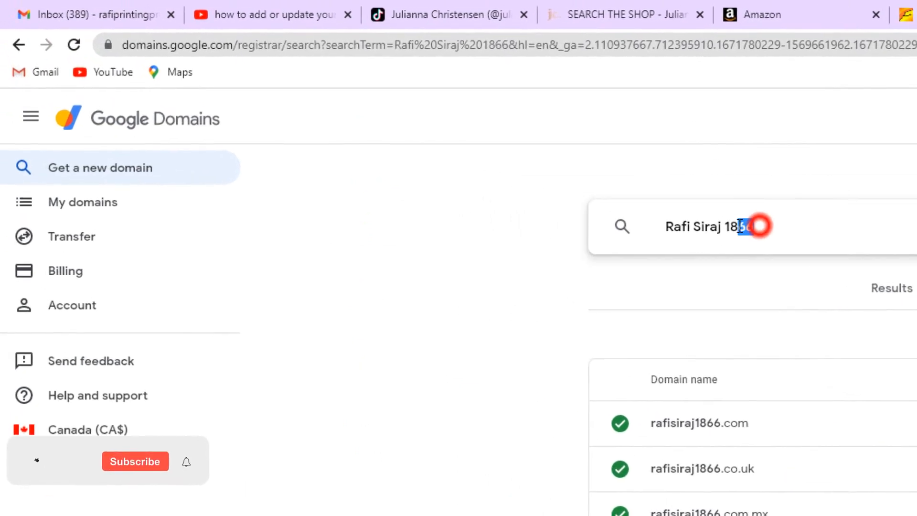
drag(740, 227, 725, 226)
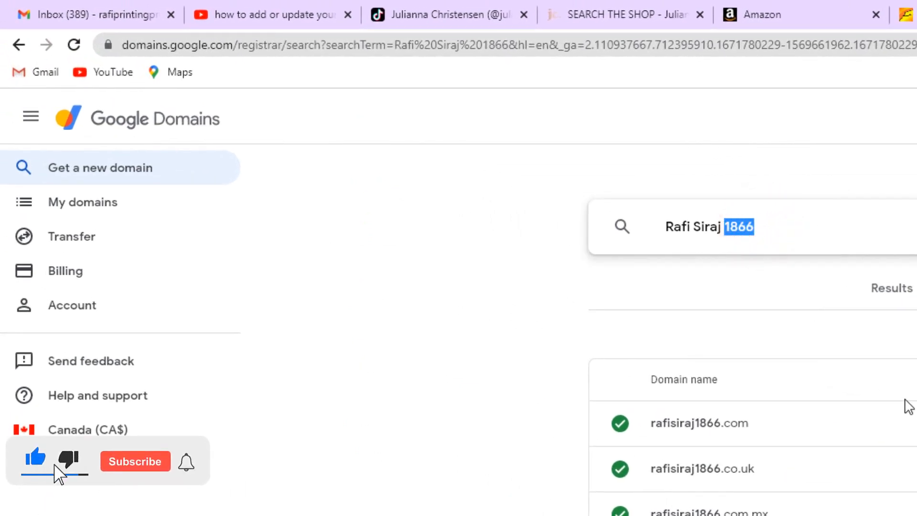
- Prefix the search with M, trim the number to 1, and find the .ca ending at CA$17/year
click(668, 222)
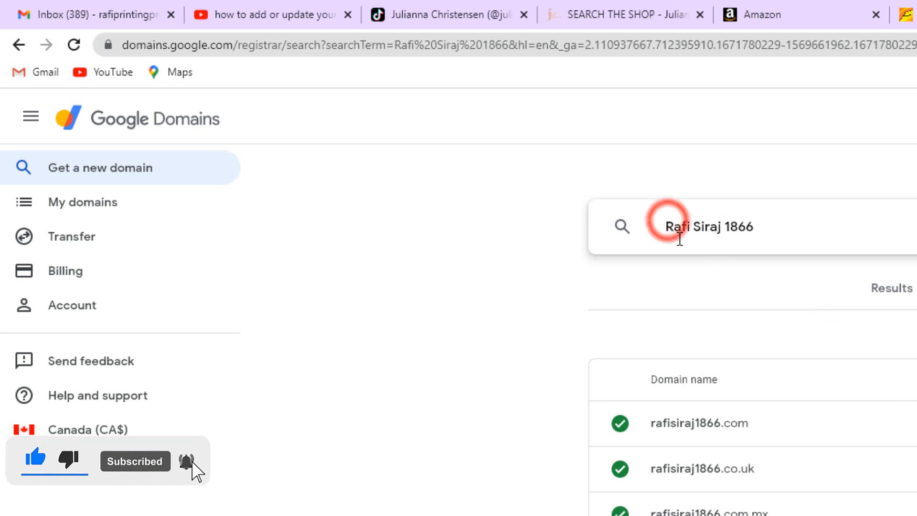
text(M)
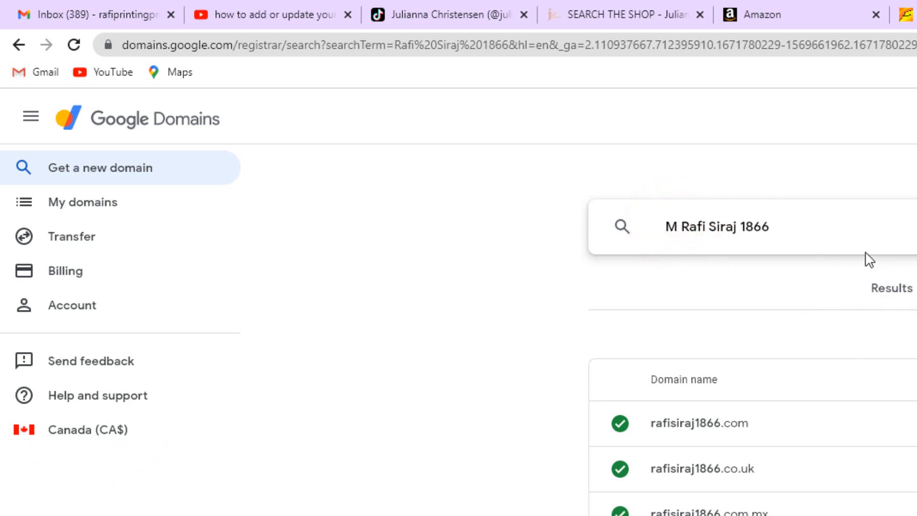
click(791, 225)
key(BackSpace)
key(BackSpace)
key(BackSpace)
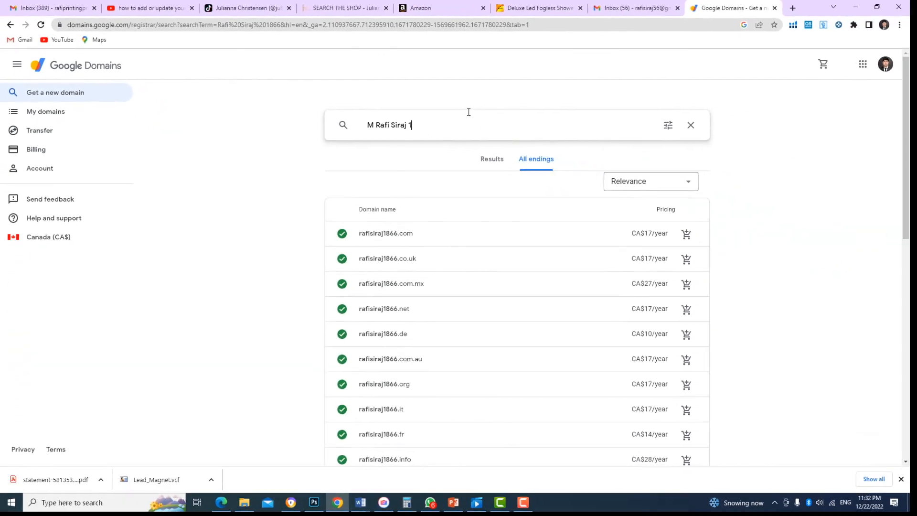
key(Return)
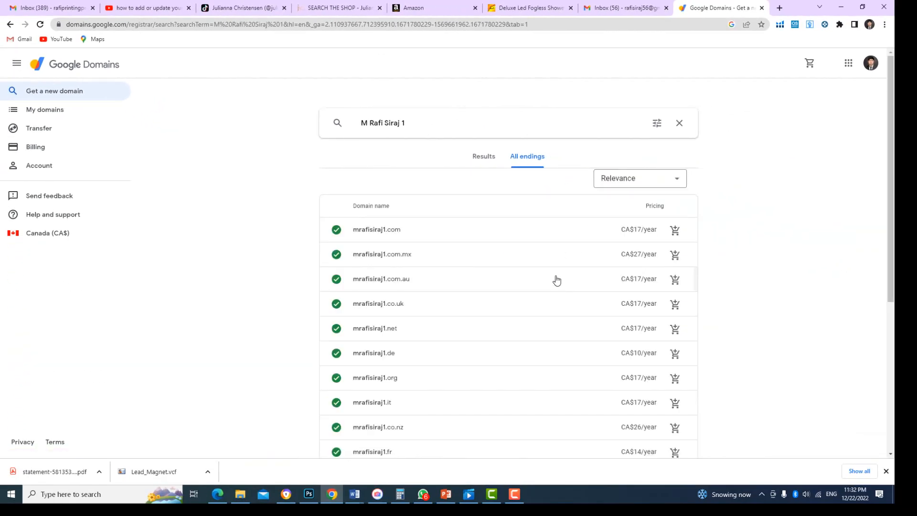
scroll(562, 281, down, 3)
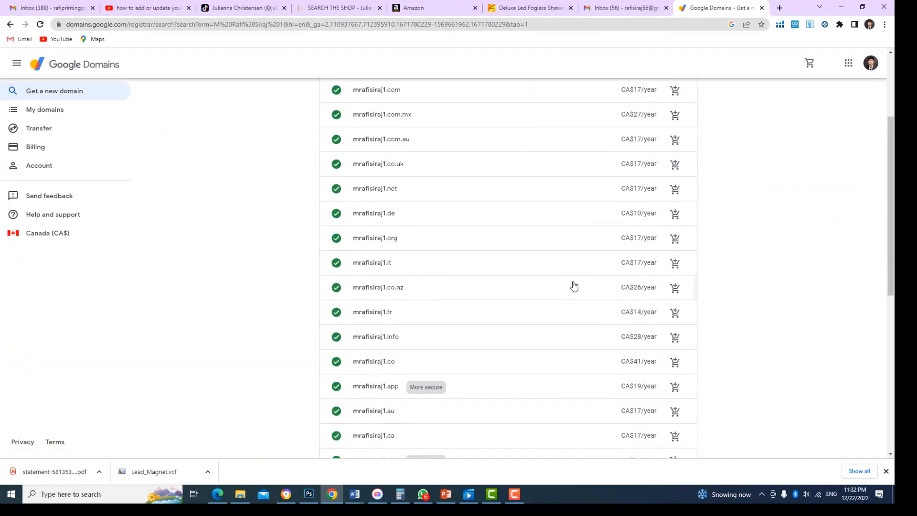
scroll(574, 279, down, 1)
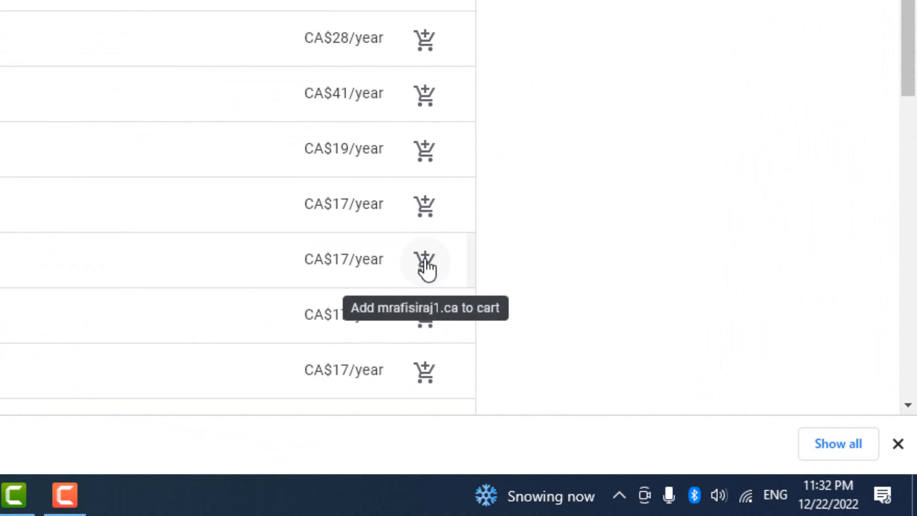
- Add the .ca domain to the cart and view the cart showing CA$17 due today
click(424, 260)
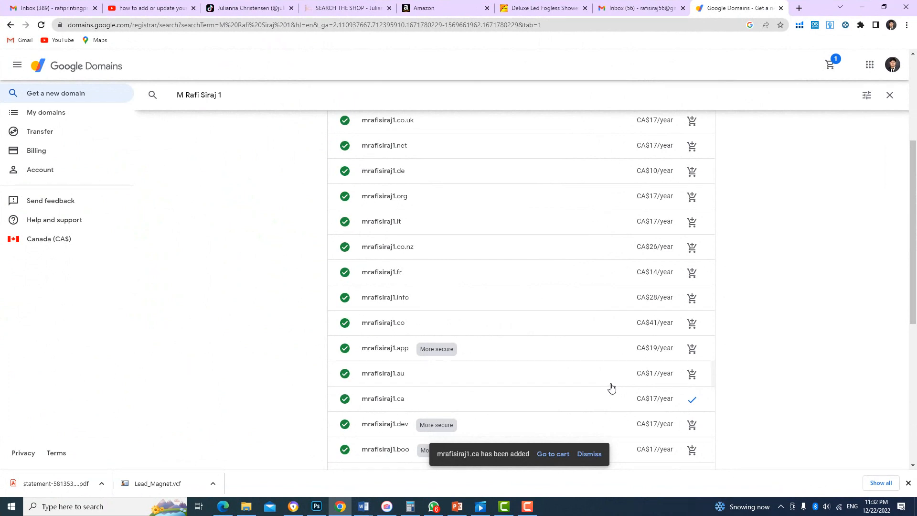
scroll(615, 369, up, 4)
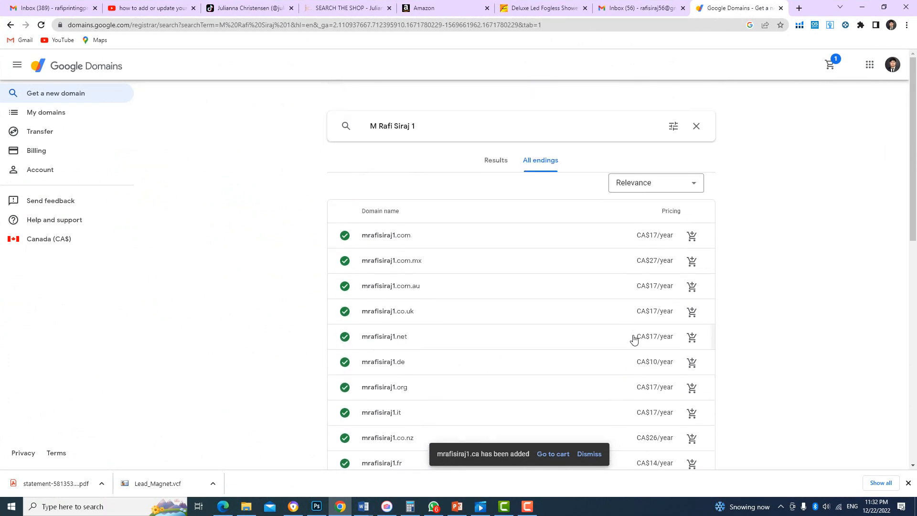
scroll(621, 329, down, 5)
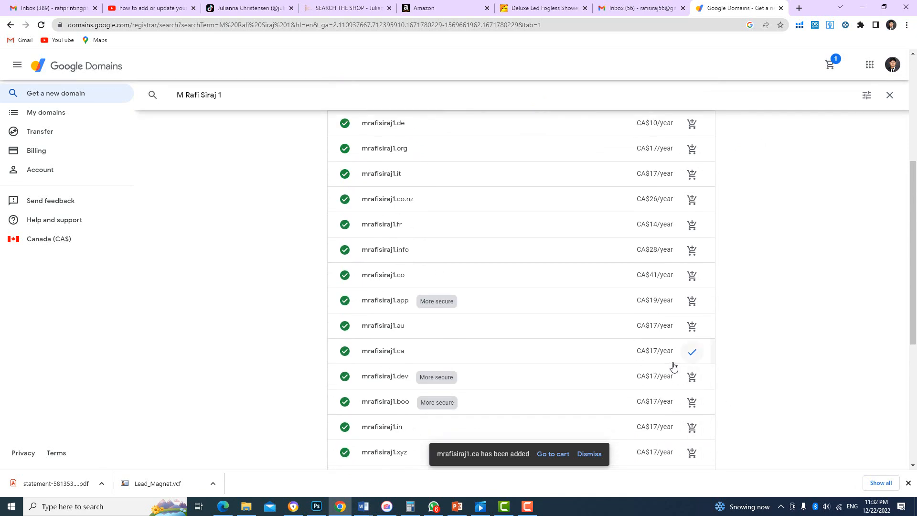
scroll(765, 318, up, 5)
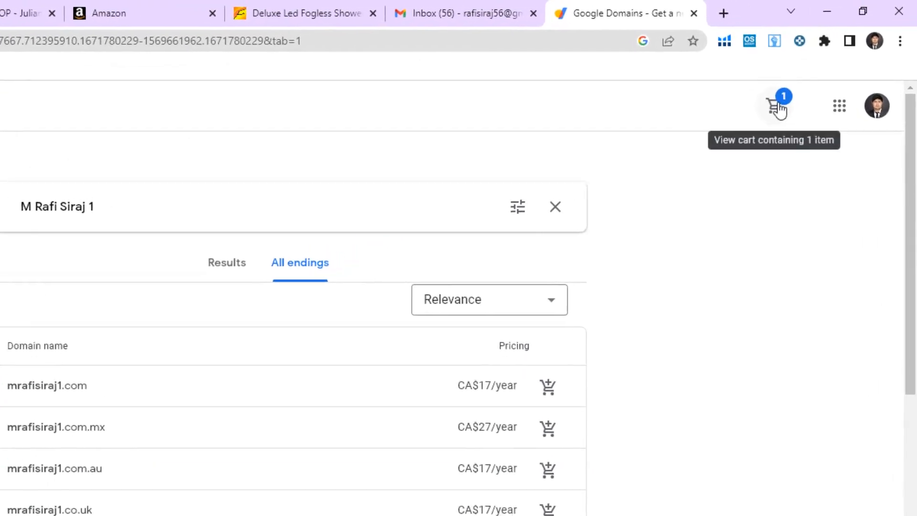
click(778, 108)
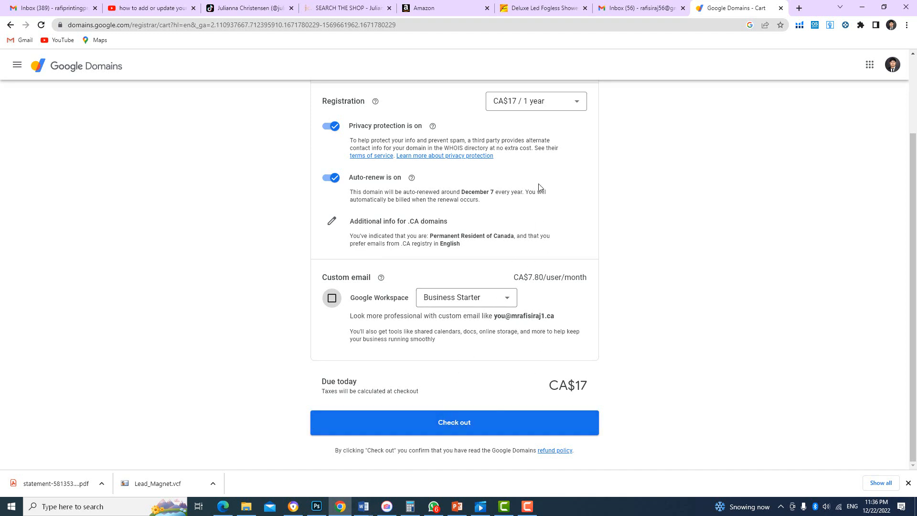
- Start checkout and re-verify the Google account with its password
click(456, 424)
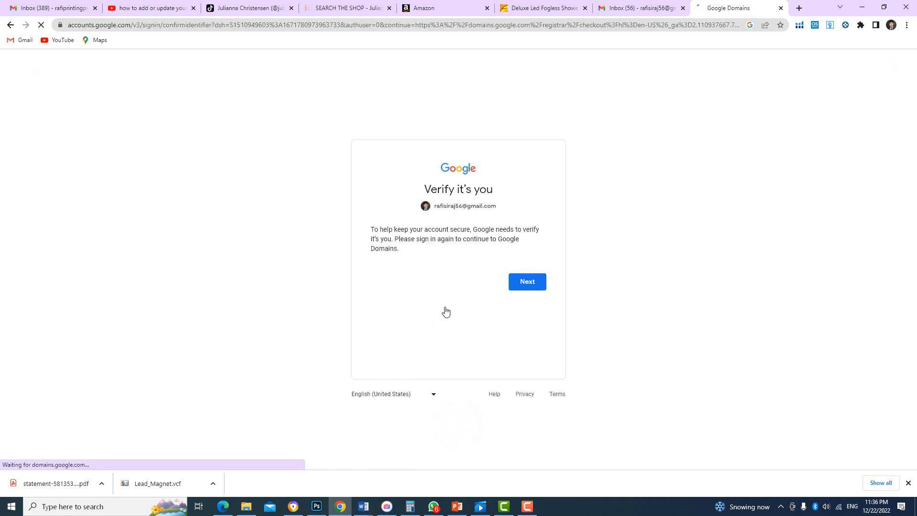
click(521, 285)
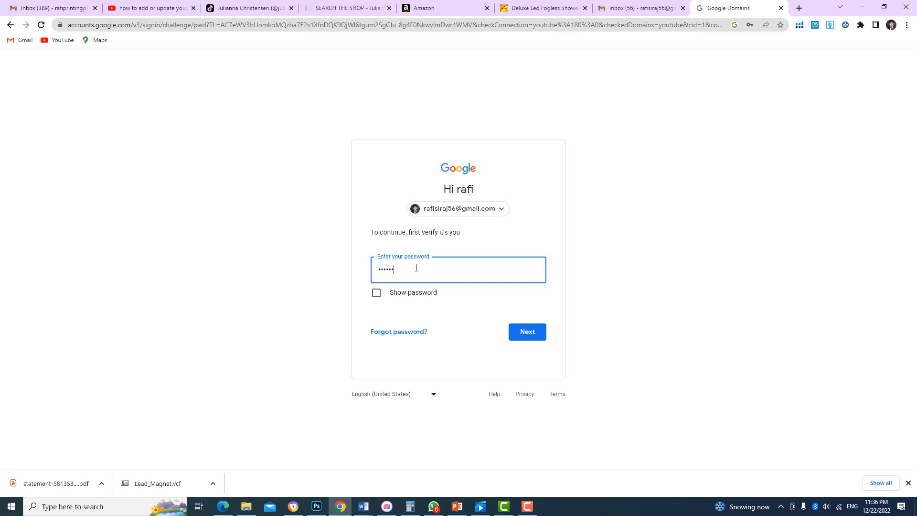
key(Return)
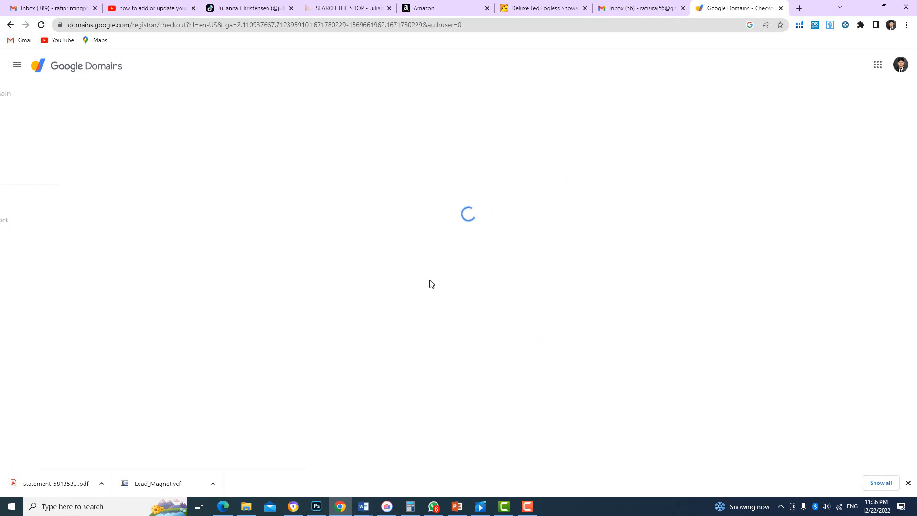
- Scroll to the Contact information form and begin entering the registrant's name in the Name field
scroll(459, 253, down, 2)
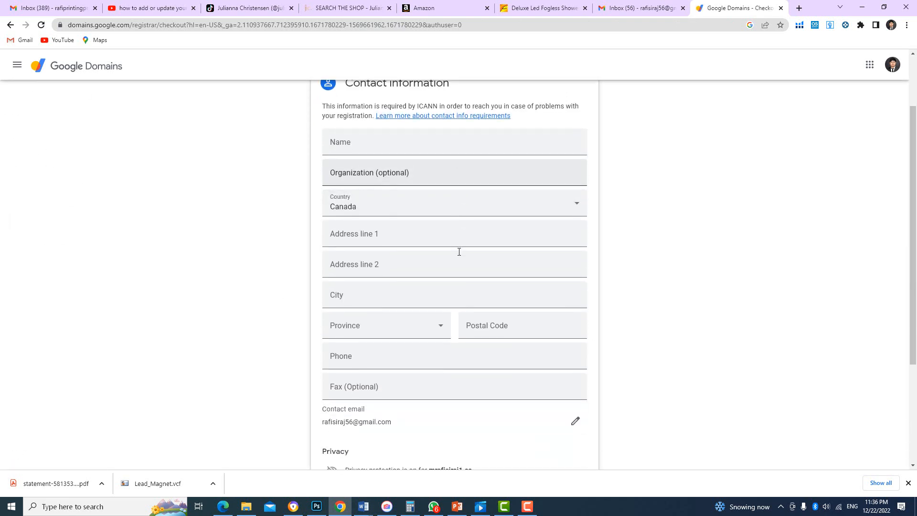
scroll(460, 252, down, 4)
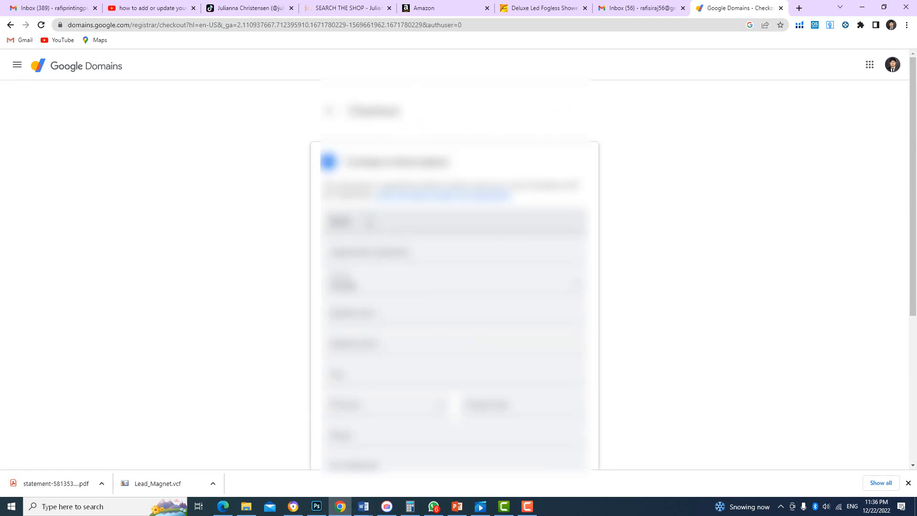
click(372, 222)
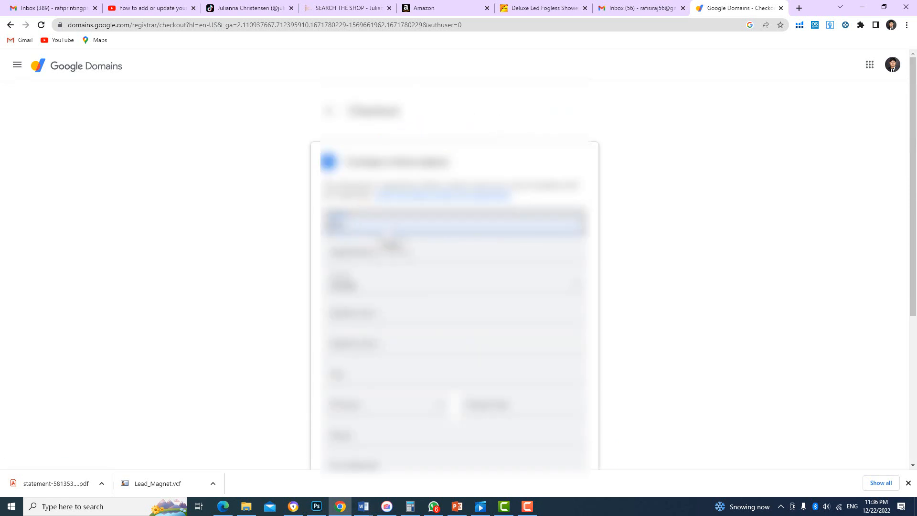
click(375, 221)
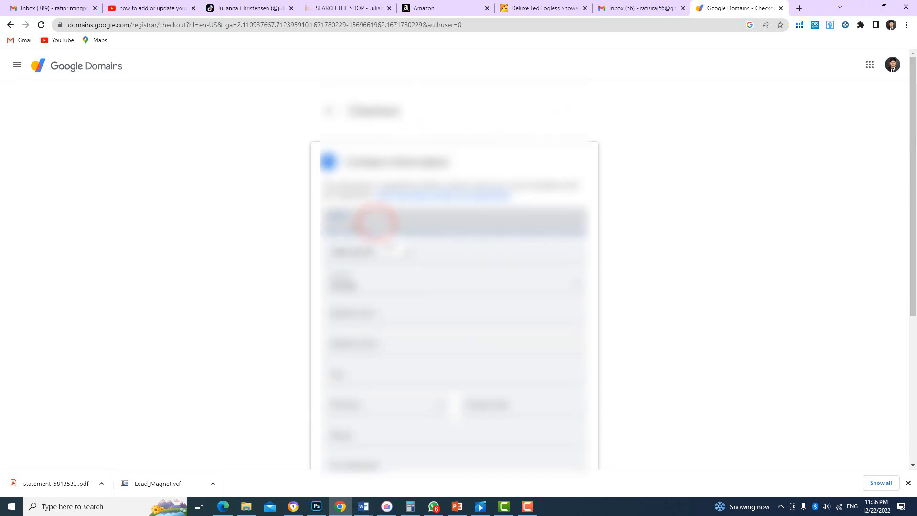
click(353, 226)
text(R)
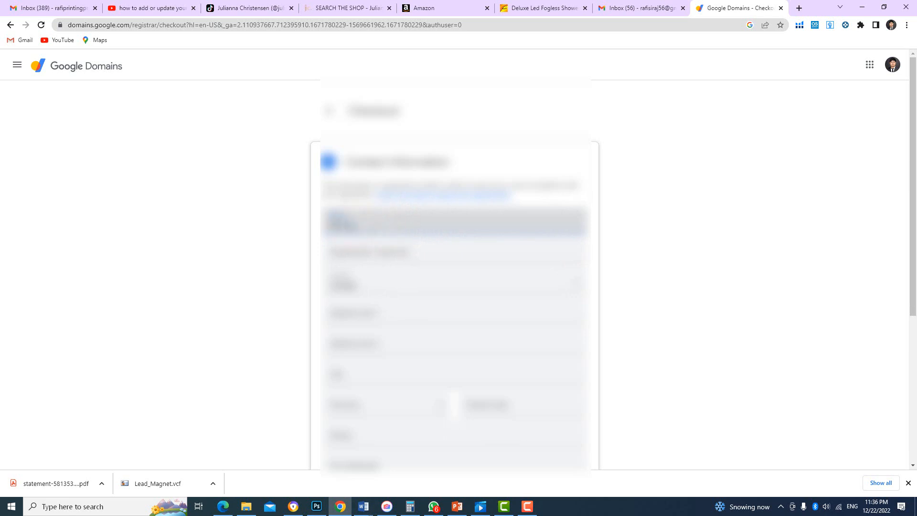
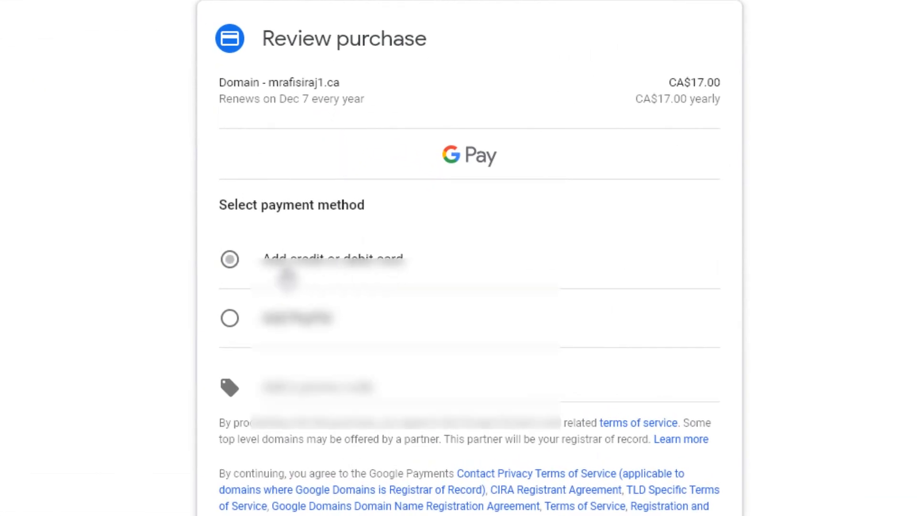
- Pay with a new card: enter the card number, expiry, CVC and cardholder's name
click(230, 260)
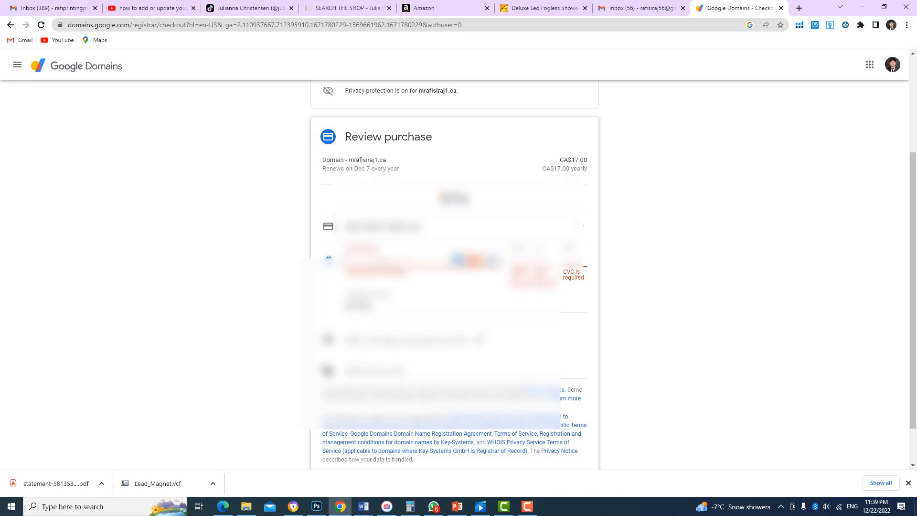
text(4)
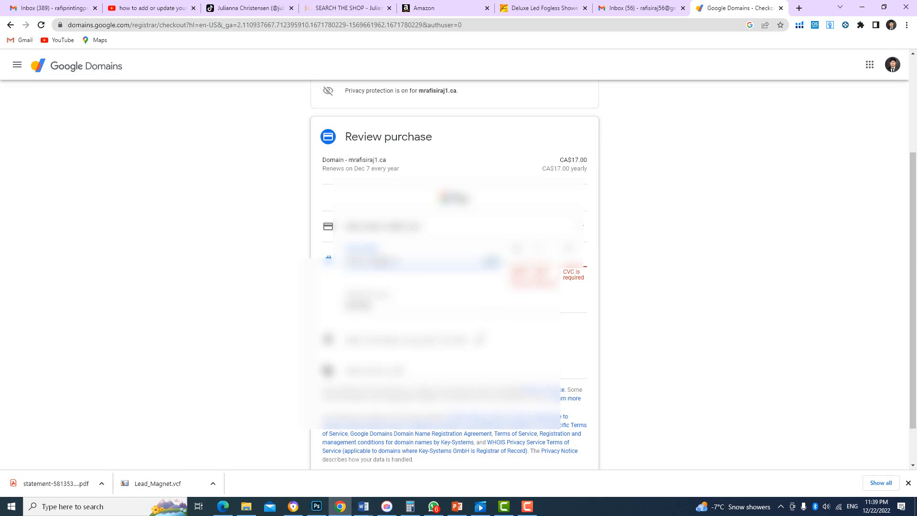
key(Tab)
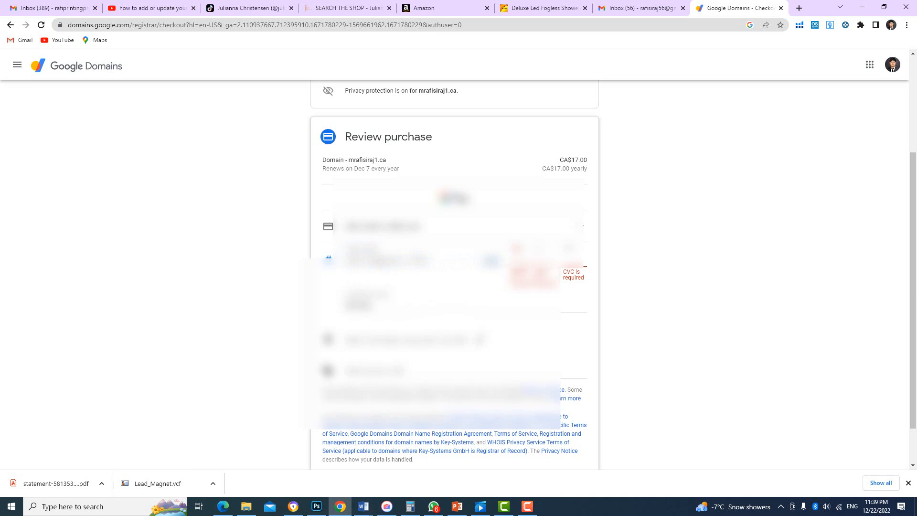
text(••••)
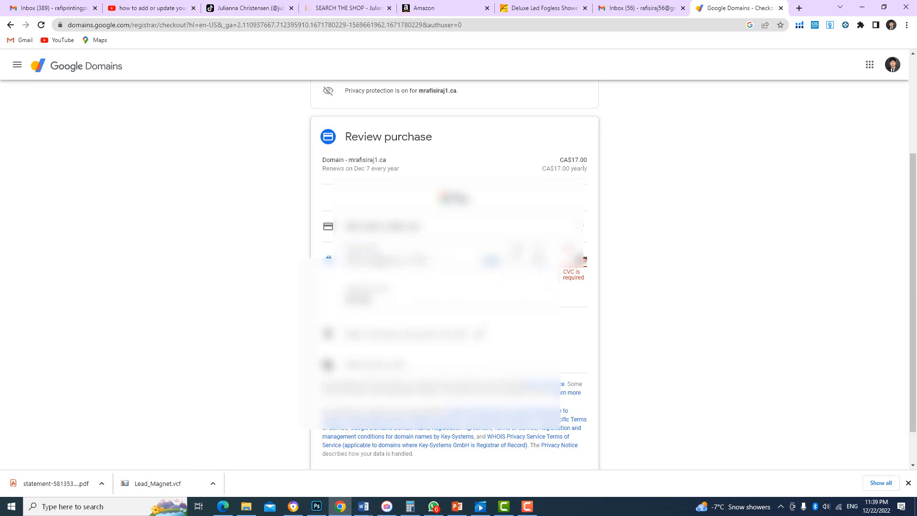
text(•)
click(383, 301)
drag(374, 292, 163, 286)
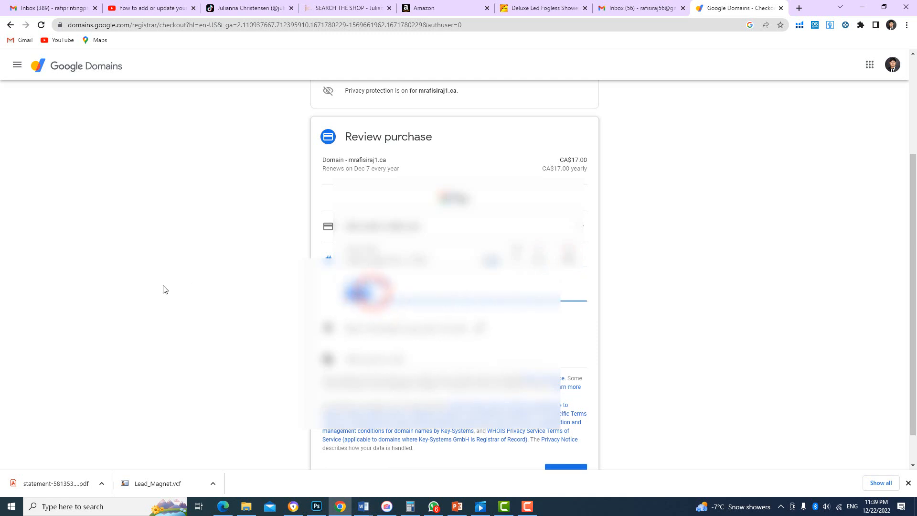
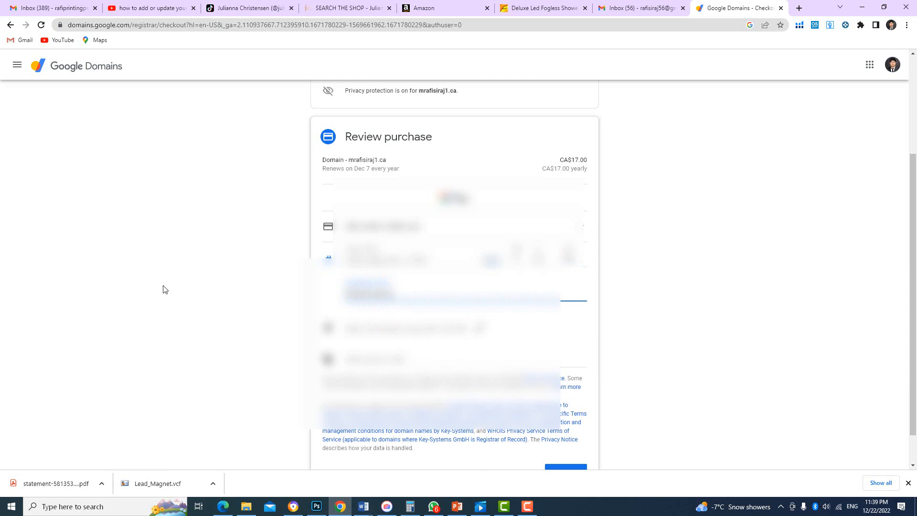
text(Siraj)
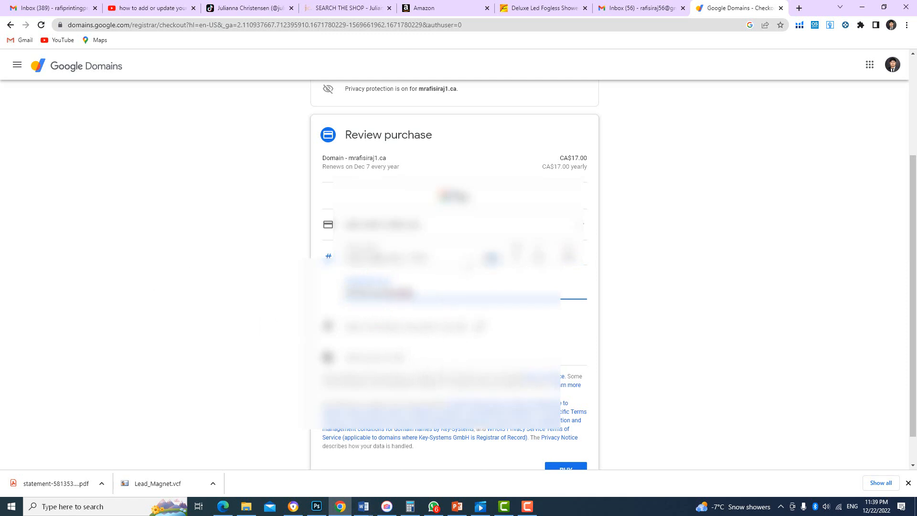
scroll(454, 286, down, 1)
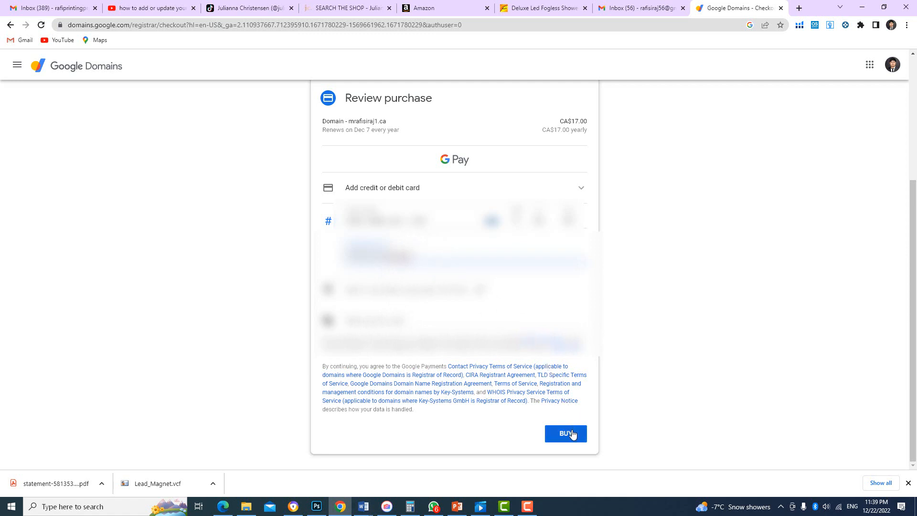
- Buy mrafisiraj1.ca and open its overview, which shows renewal on December 7, 2023
click(573, 434)
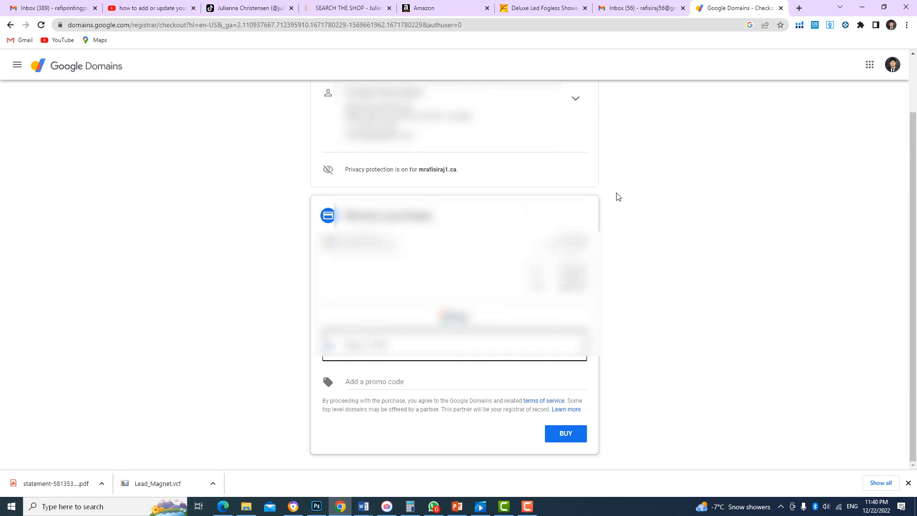
click(566, 432)
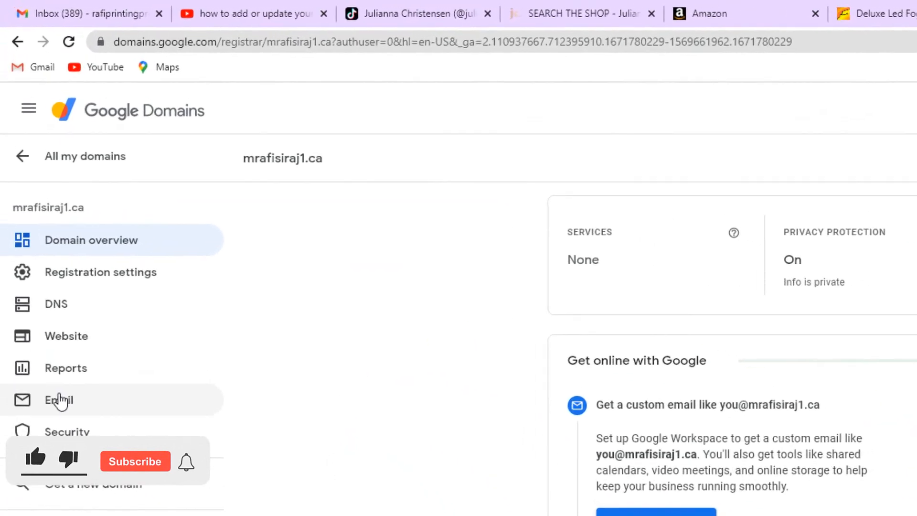
- In the domain's Email settings, add a new forwarding alias named 'contact'
click(59, 400)
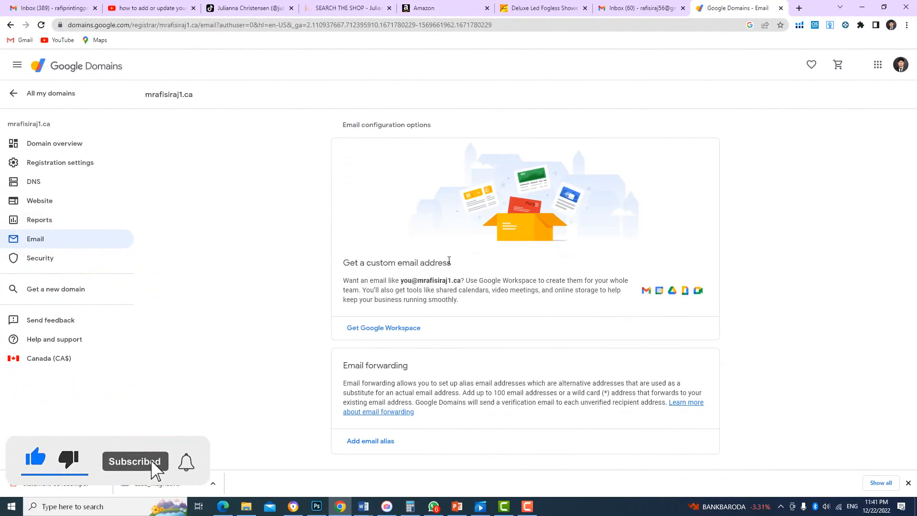
click(368, 443)
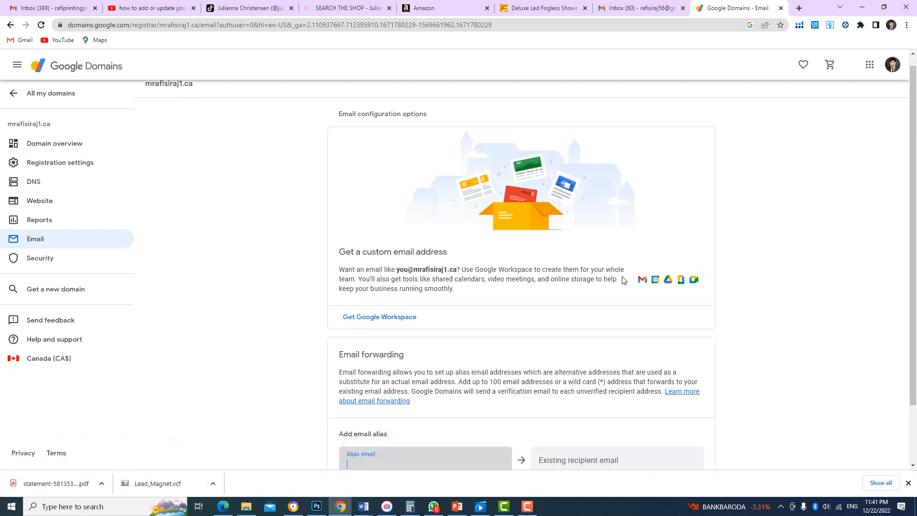
scroll(624, 280, down, 2)
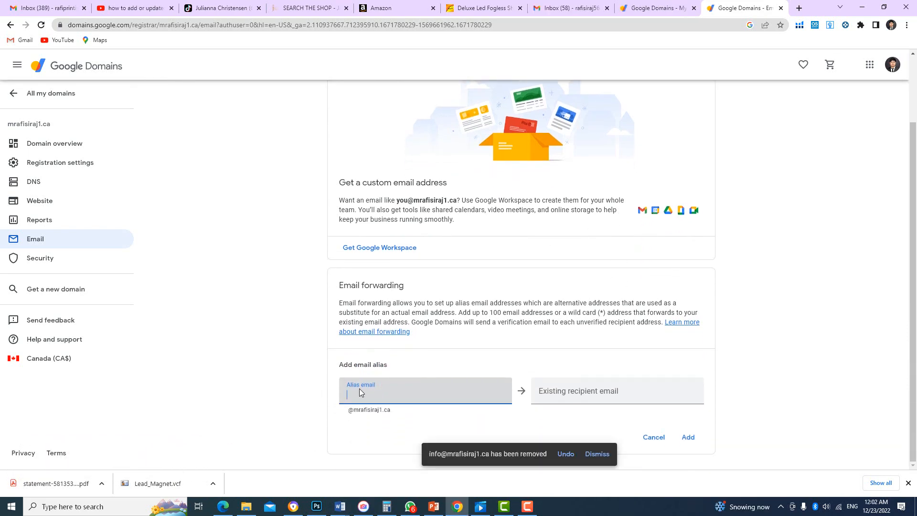
text(contact)
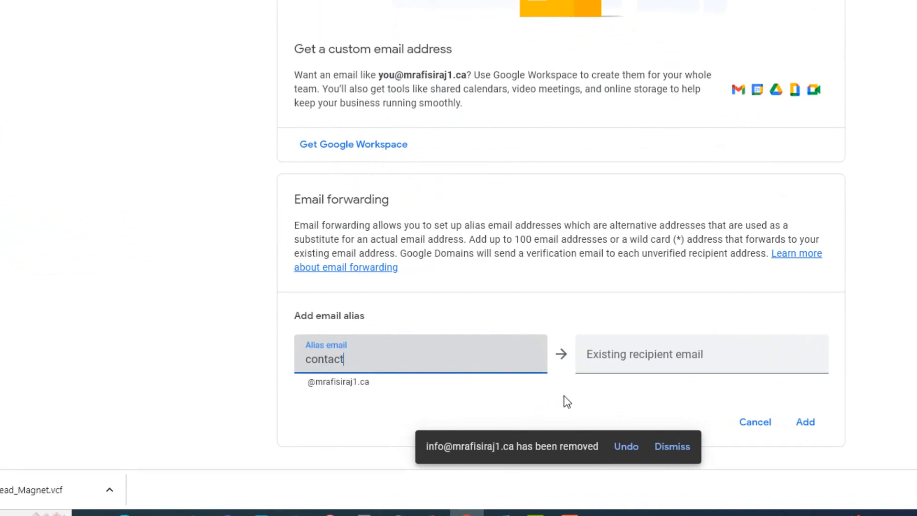
click(633, 357)
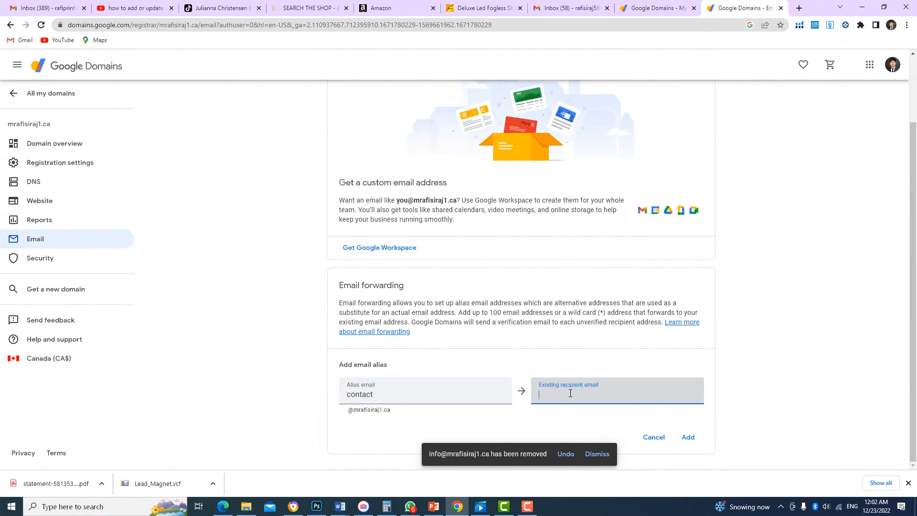
- Copy the Gmail account address and save it as the contact alias's recipient
click(559, 6)
click(902, 69)
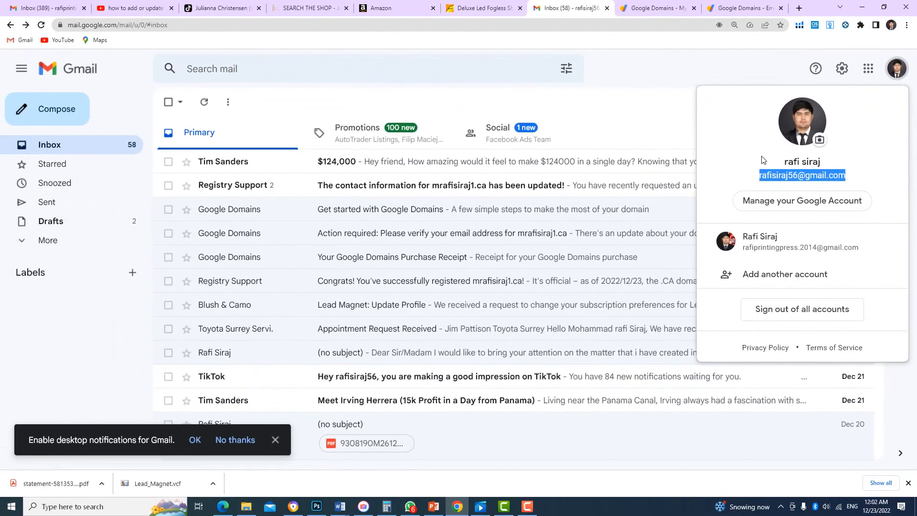
click(745, 6)
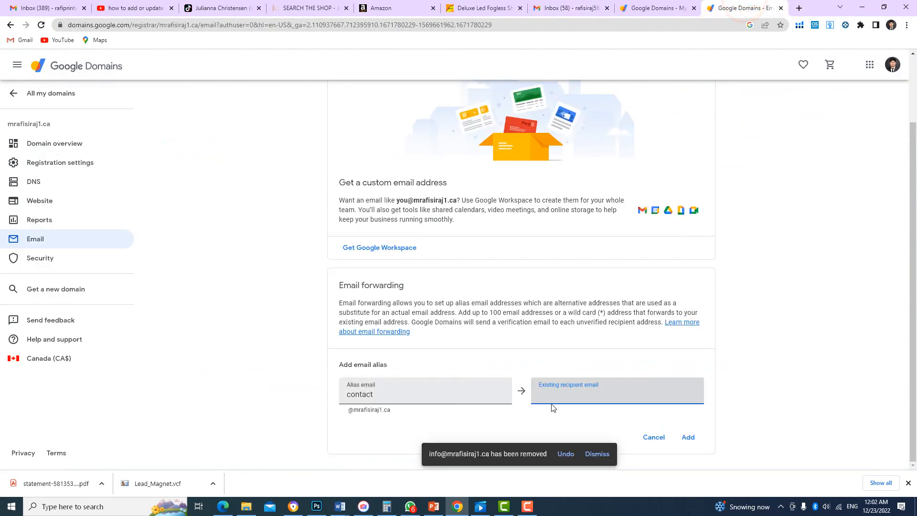
key(ctrl+v)
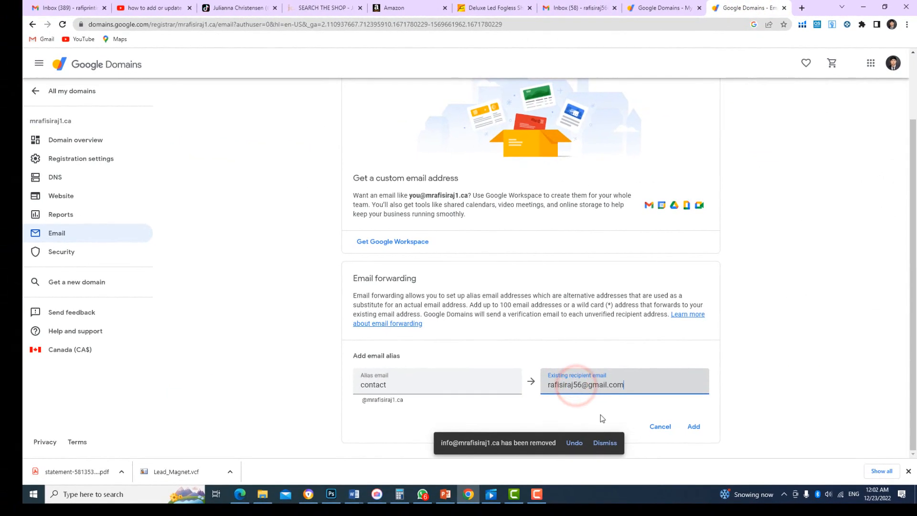
click(689, 434)
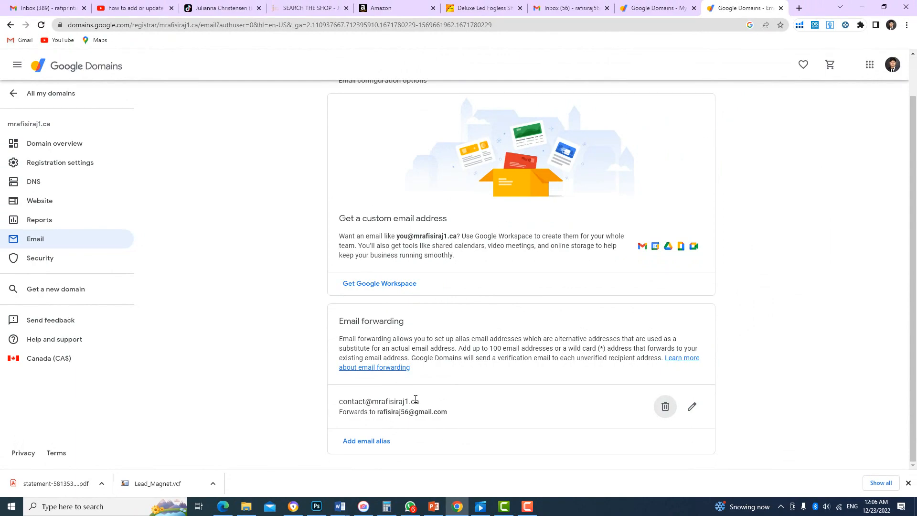
click(577, 5)
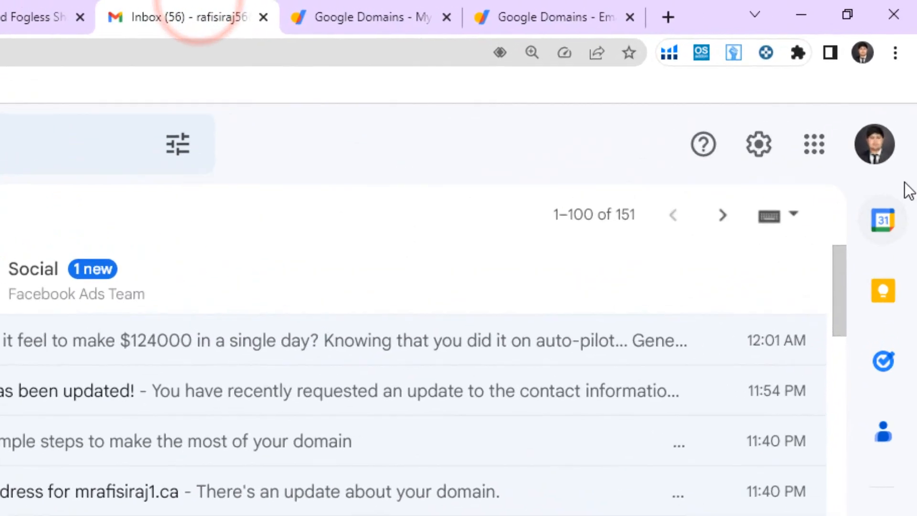
click(872, 165)
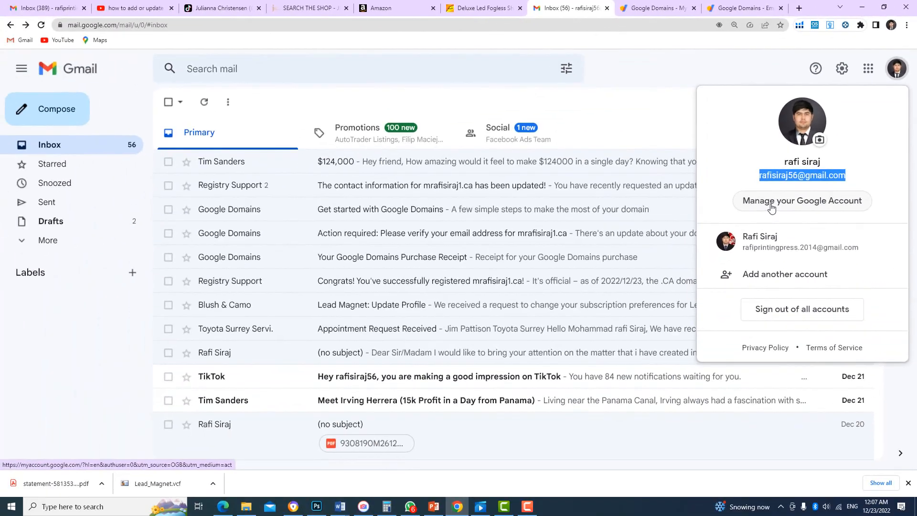
click(616, 466)
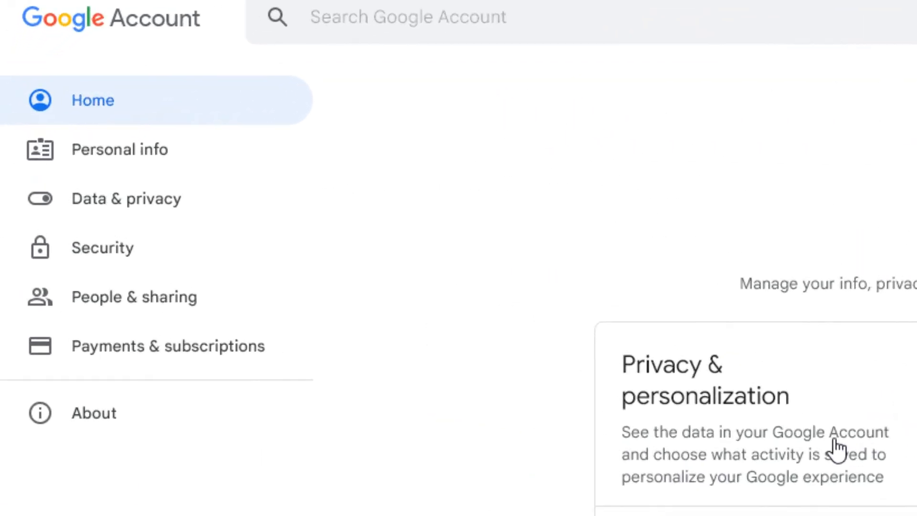
click(81, 272)
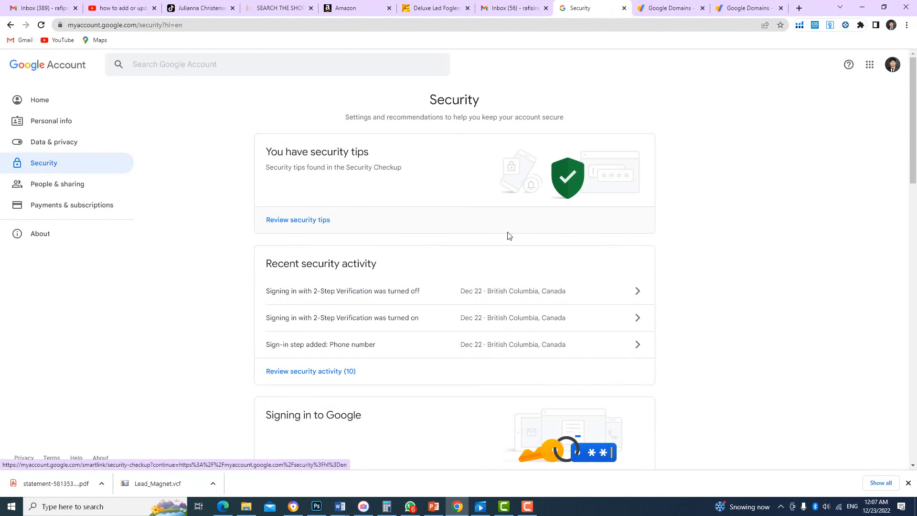
scroll(504, 235, down, 5)
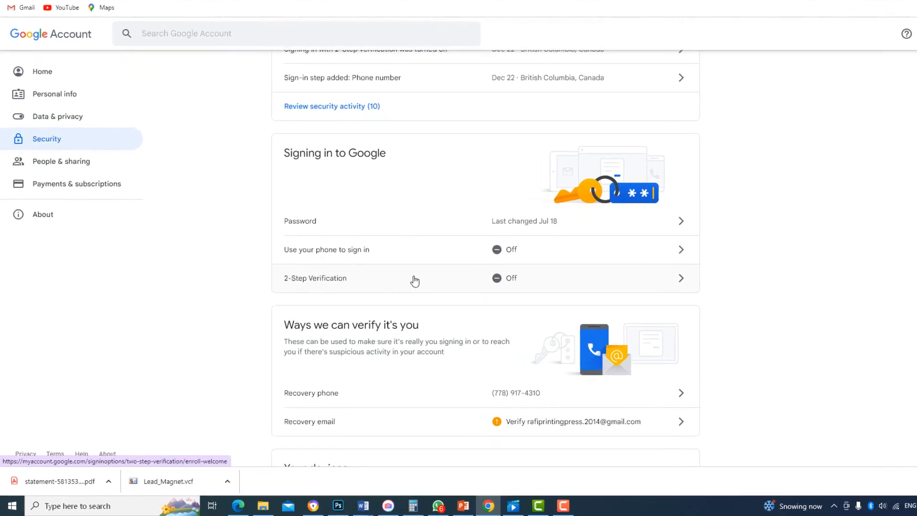
click(641, 191)
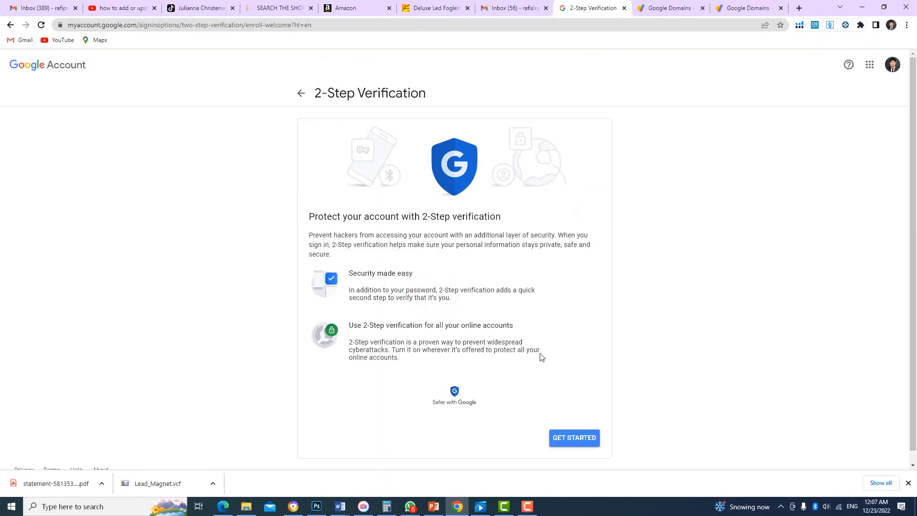
- Begin 2-Step Verification setup and re-enter the account password, fixing a typo
scroll(540, 344, down, 1)
click(576, 424)
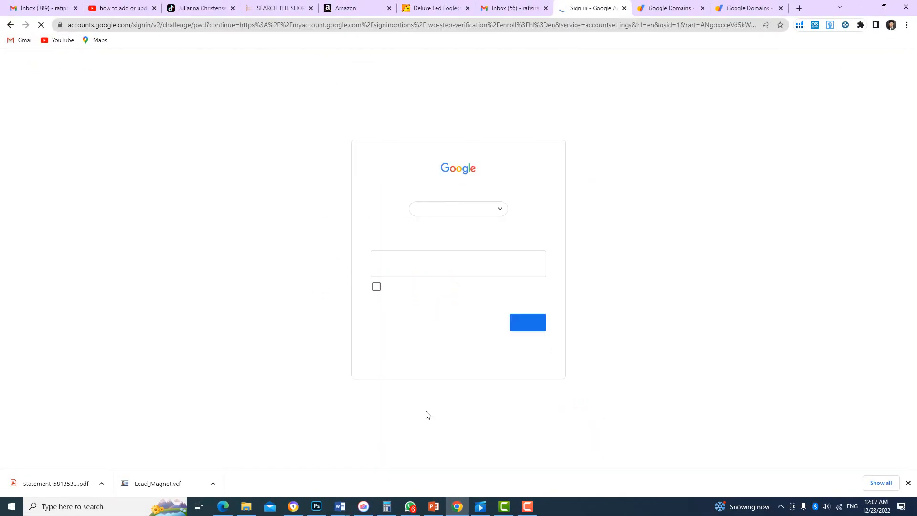
click(416, 266)
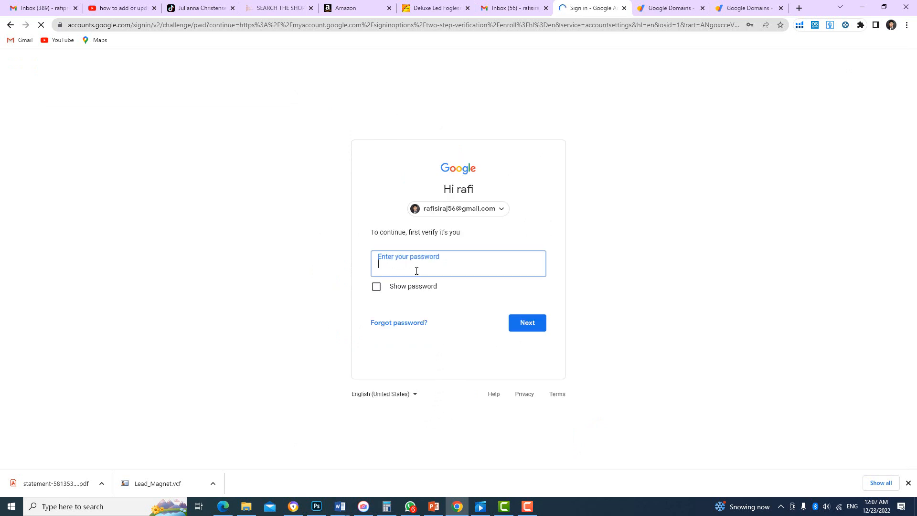
click(417, 267)
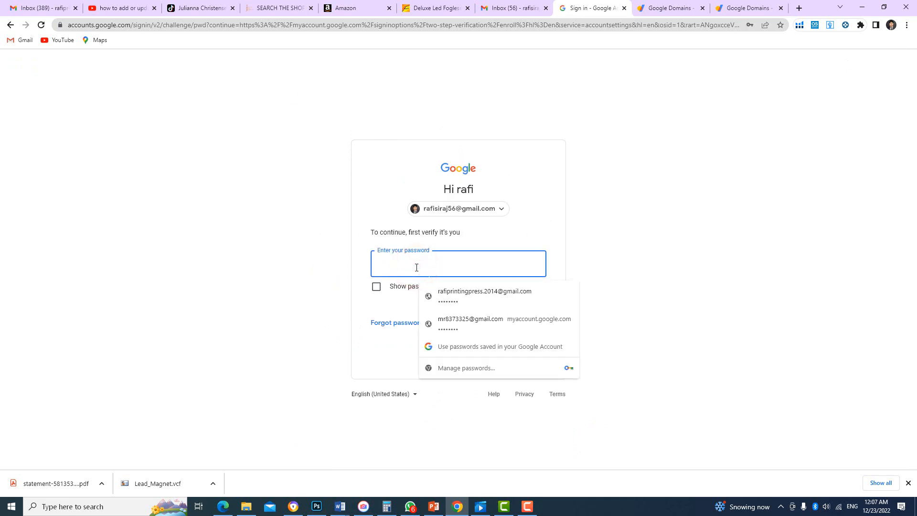
text(•••)
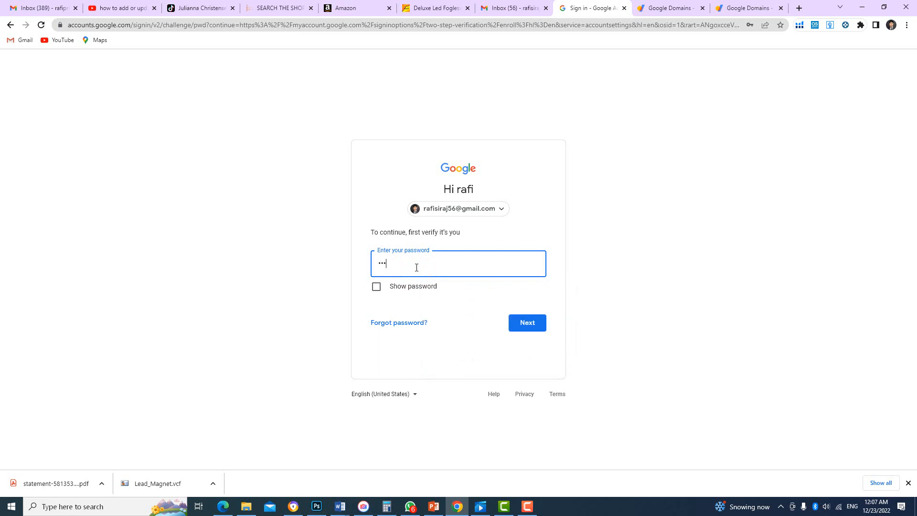
text(••••)
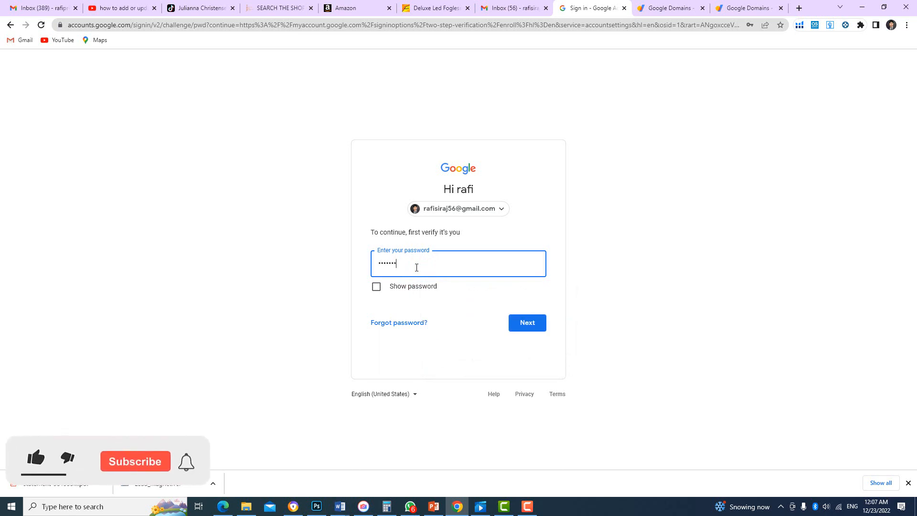
key(BackSpace)
key(BackSpace)
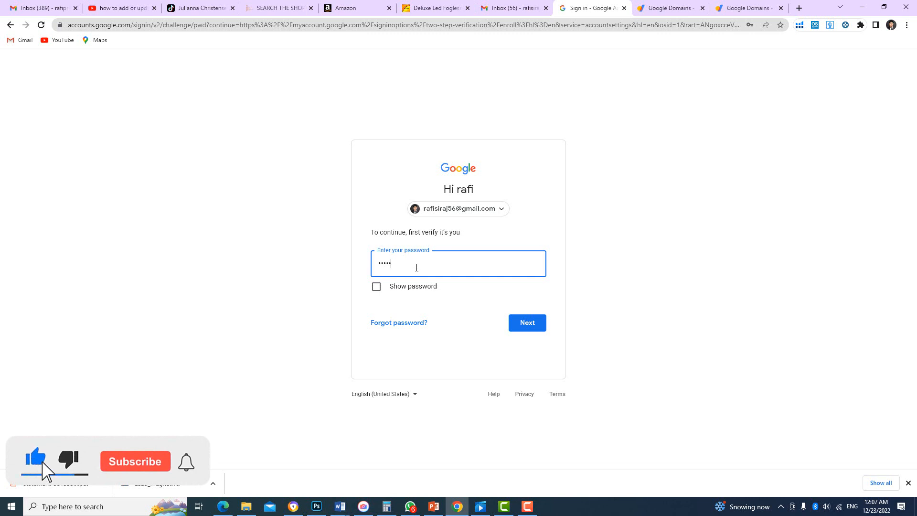
text(•••)
key(Return)
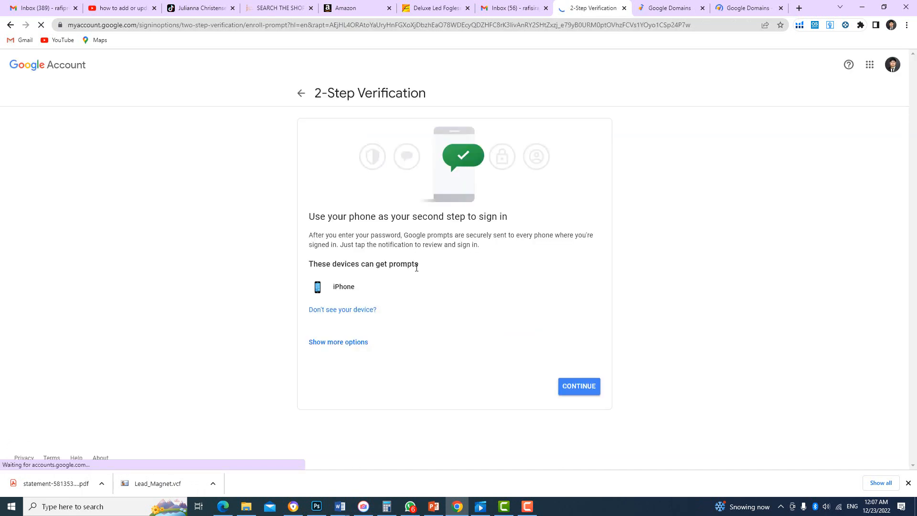
- Choose text-message codes, correct the phone number, enter the SMS code and turn verification on
click(337, 342)
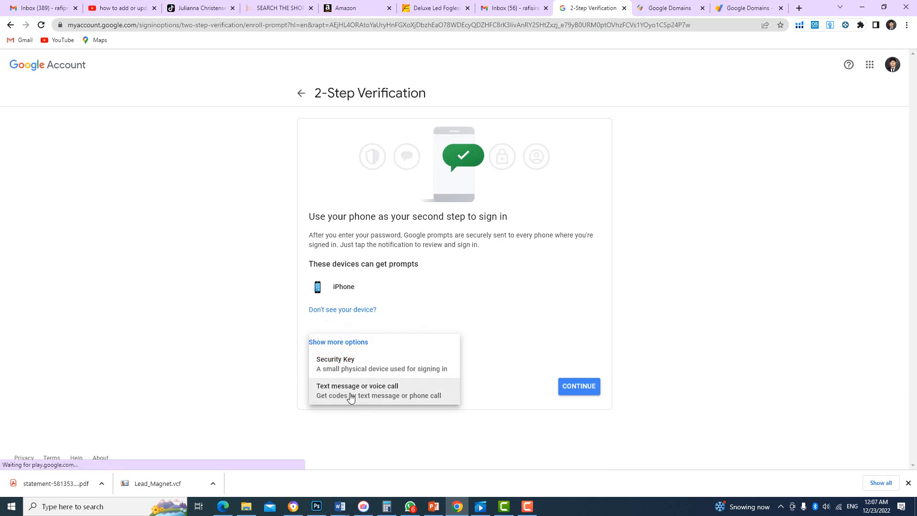
click(350, 396)
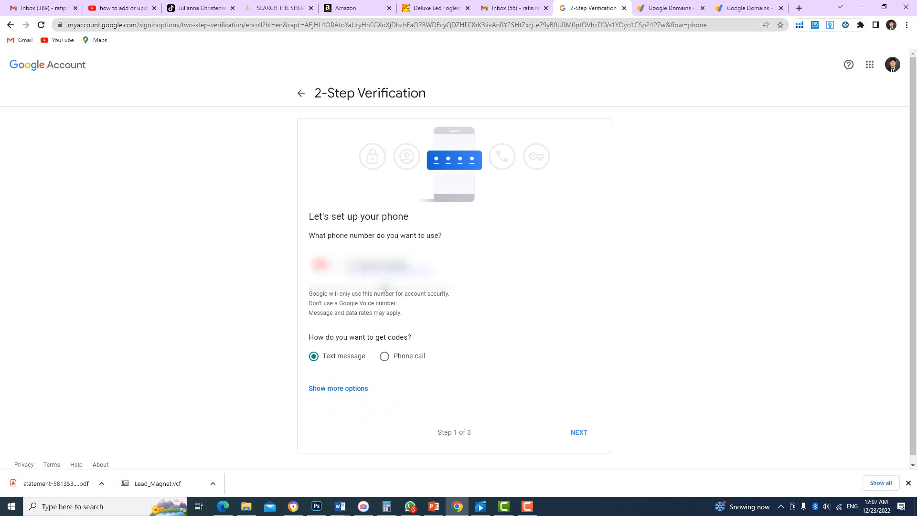
drag(406, 266, 360, 267)
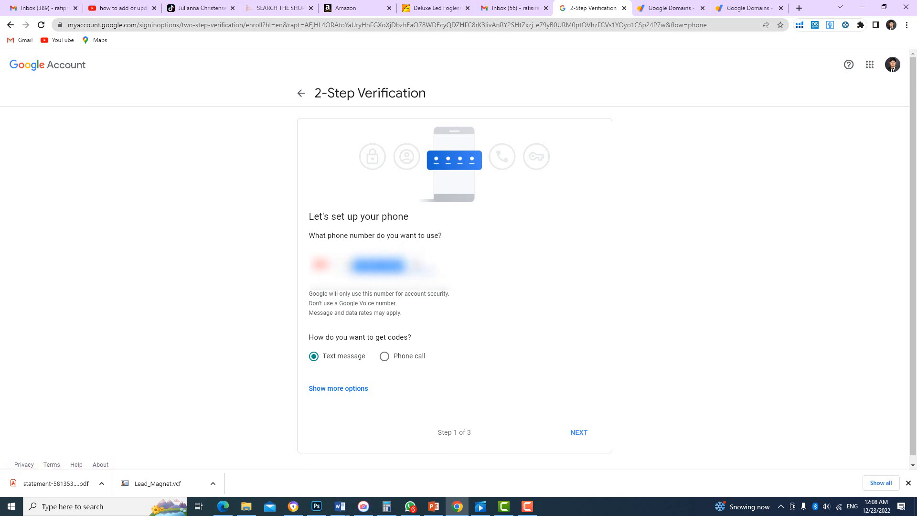
key(BackSpace)
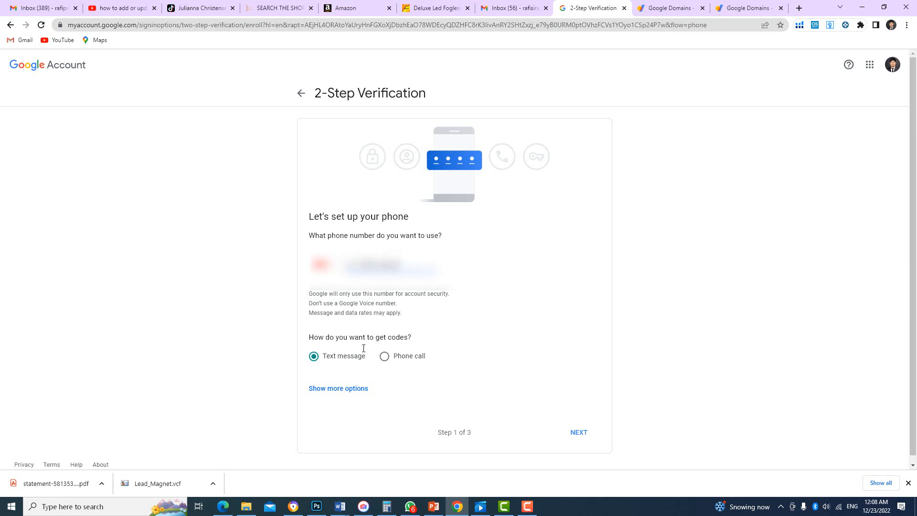
click(579, 433)
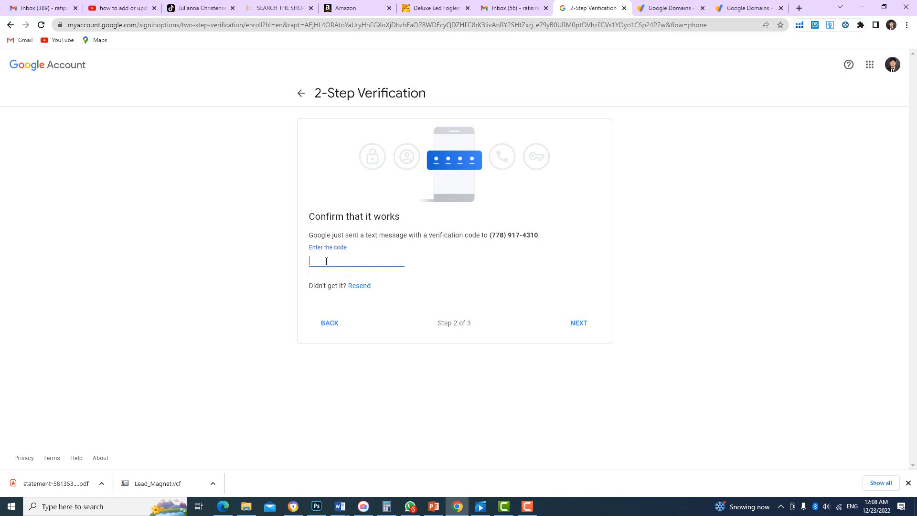
click(577, 323)
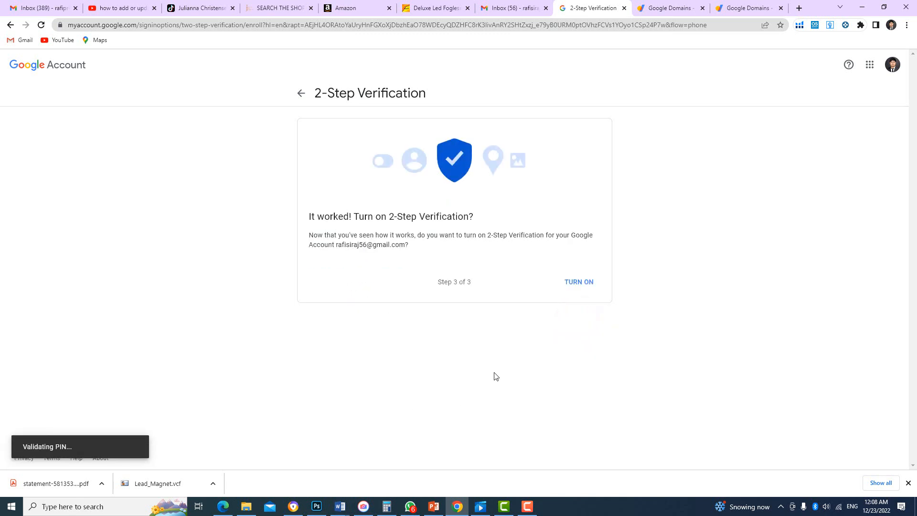
click(578, 281)
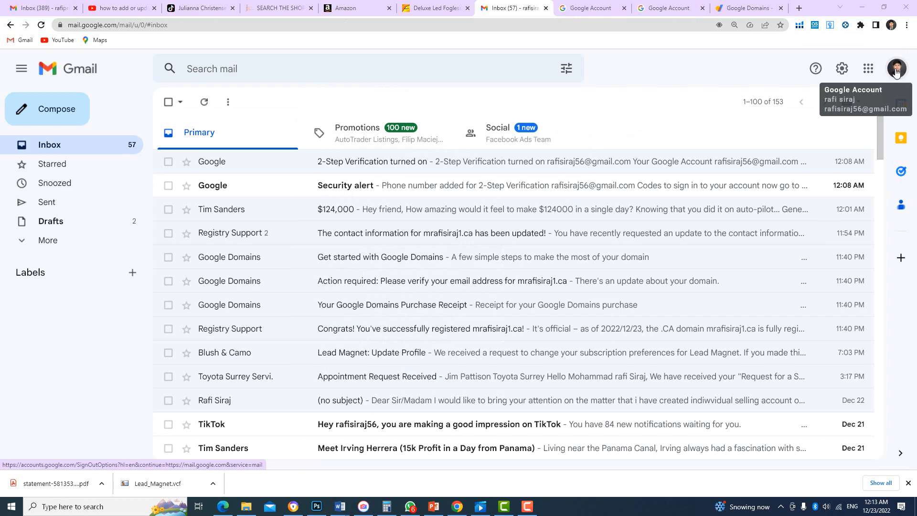
- Go through Manage your Google Account > Security to the App passwords settings
click(897, 71)
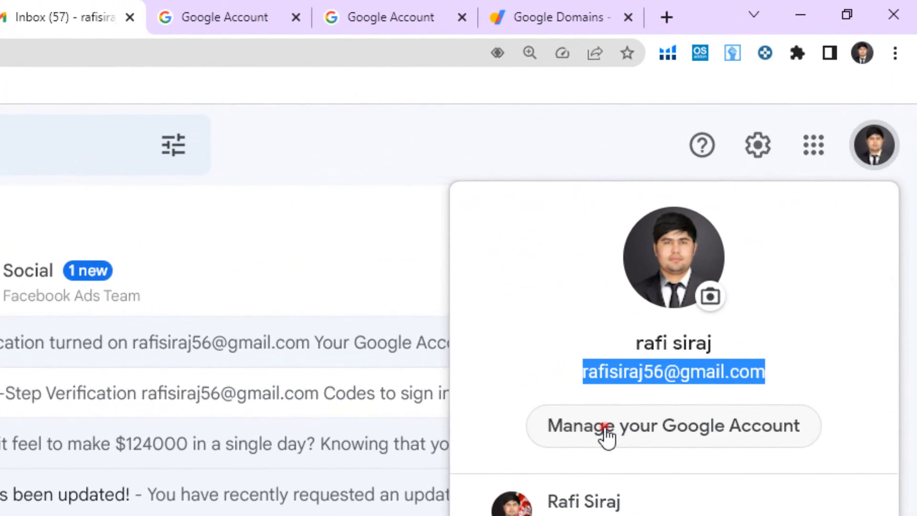
click(607, 437)
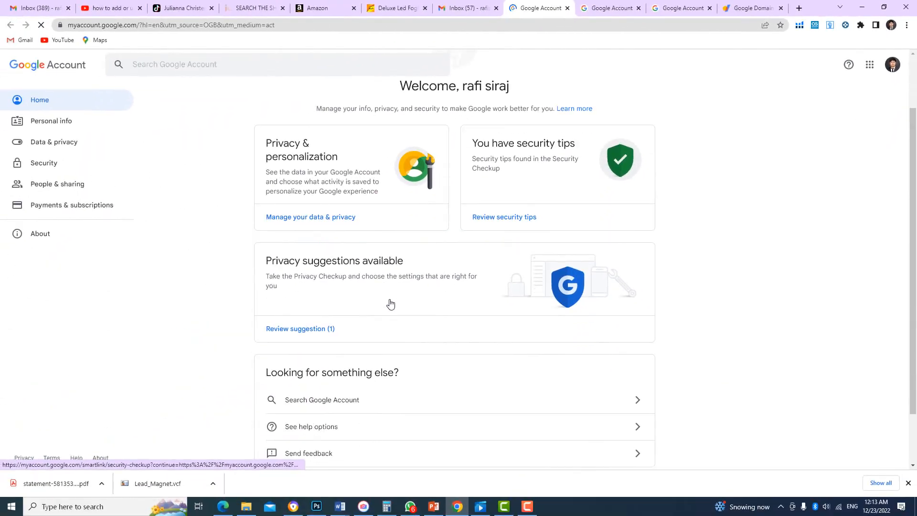
scroll(389, 301, down, 2)
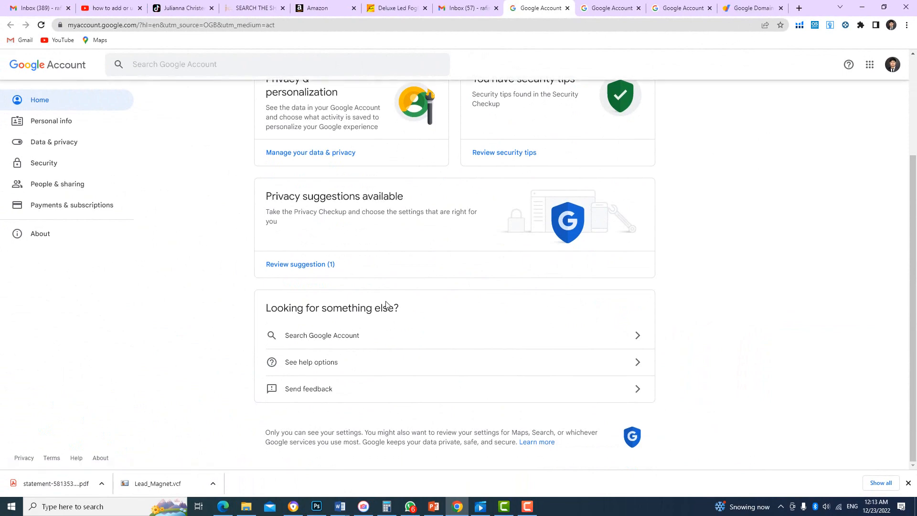
scroll(386, 305, up, 3)
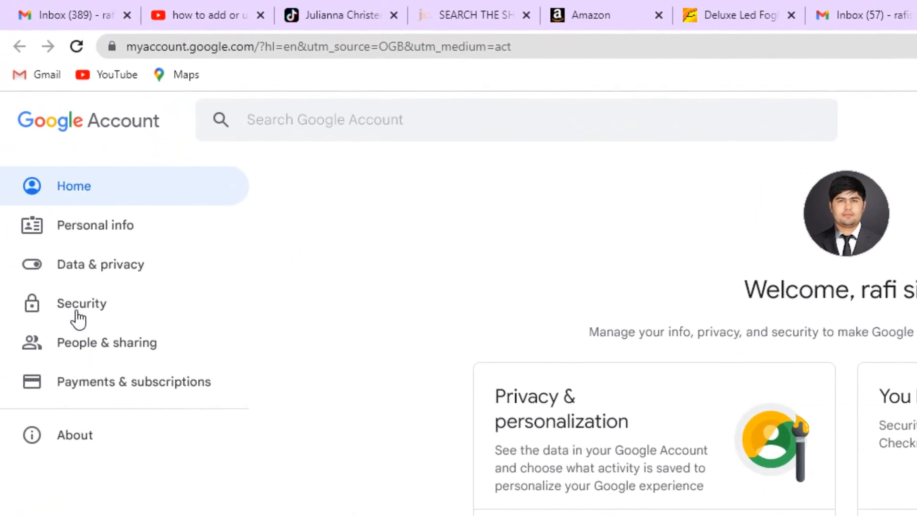
click(74, 304)
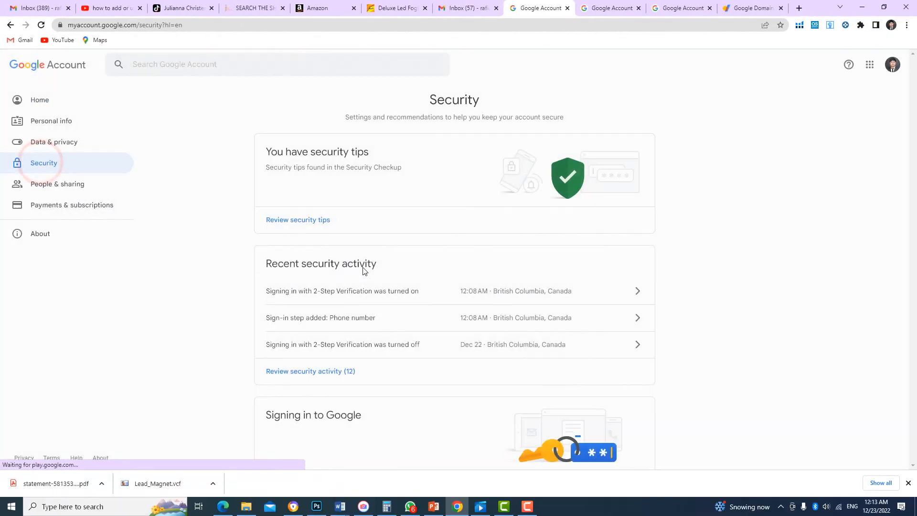
scroll(410, 285, down, 5)
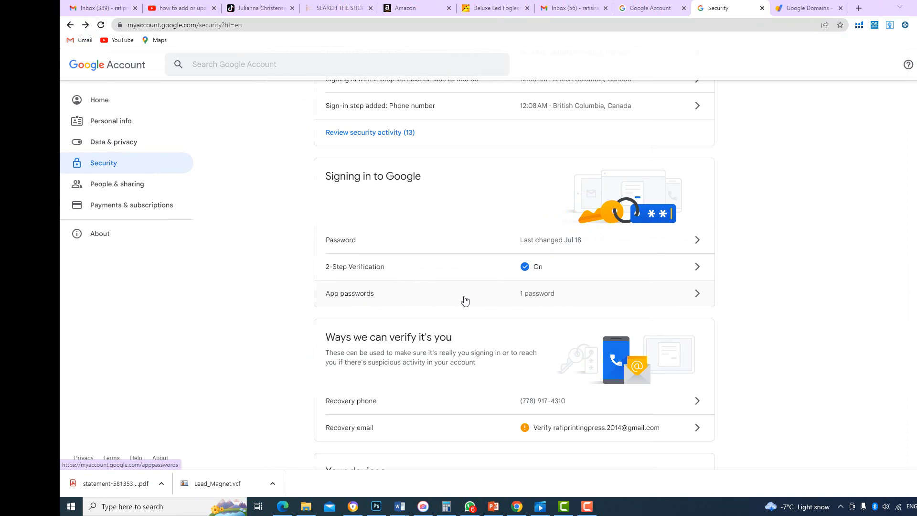
click(538, 299)
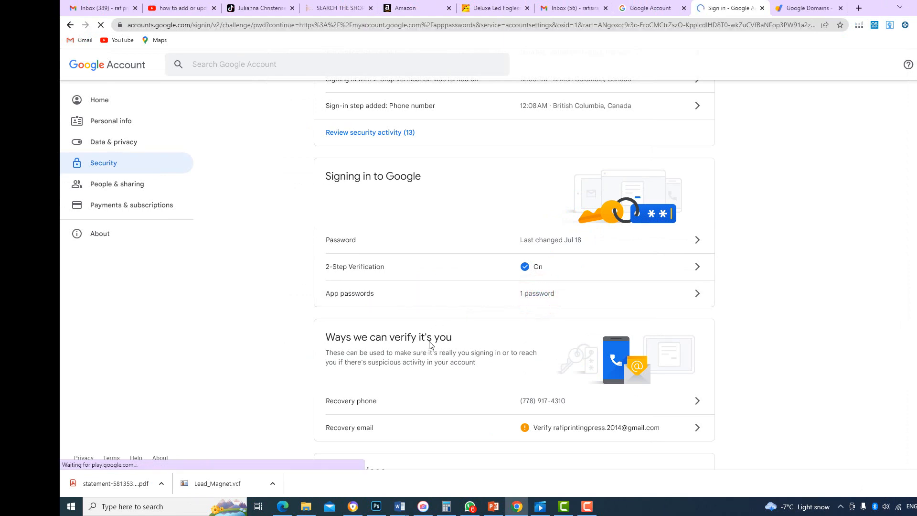
click(533, 270)
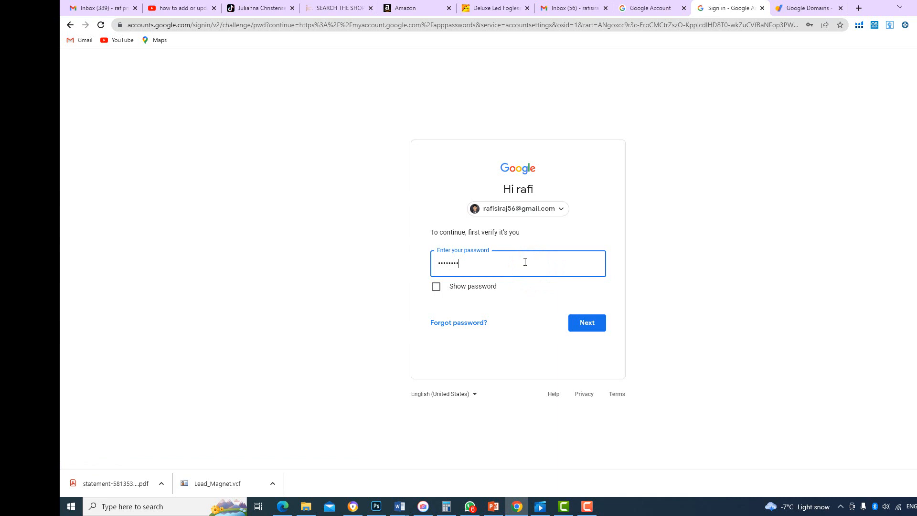
text(•)
key(Return)
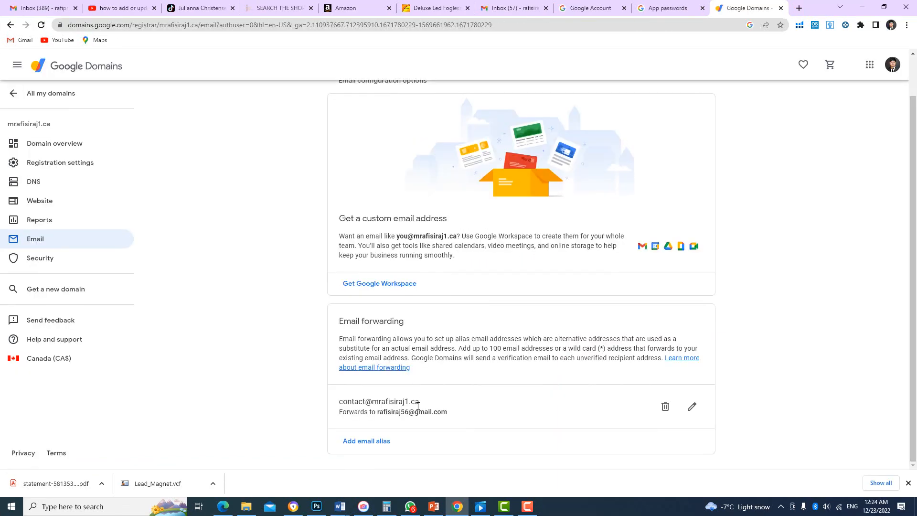
drag(421, 402, 332, 403)
key(ctrl+c)
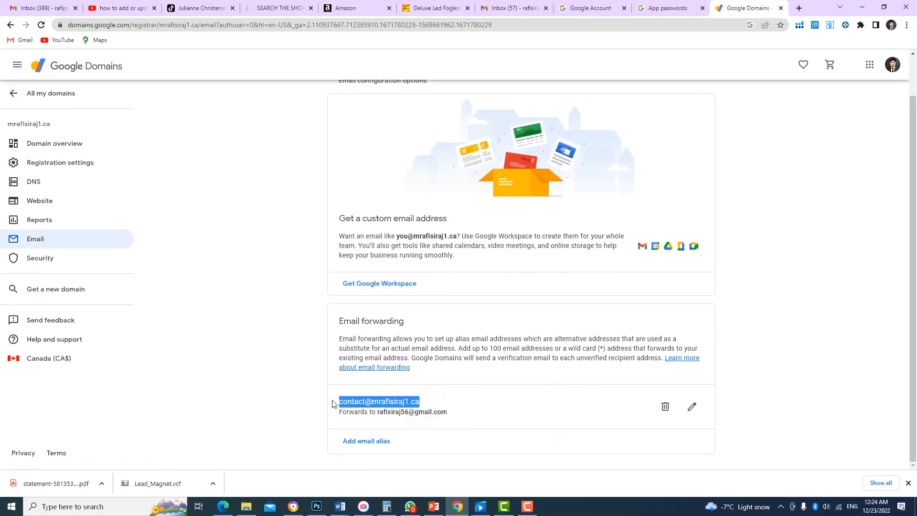
click(581, 4)
click(661, 7)
click(337, 206)
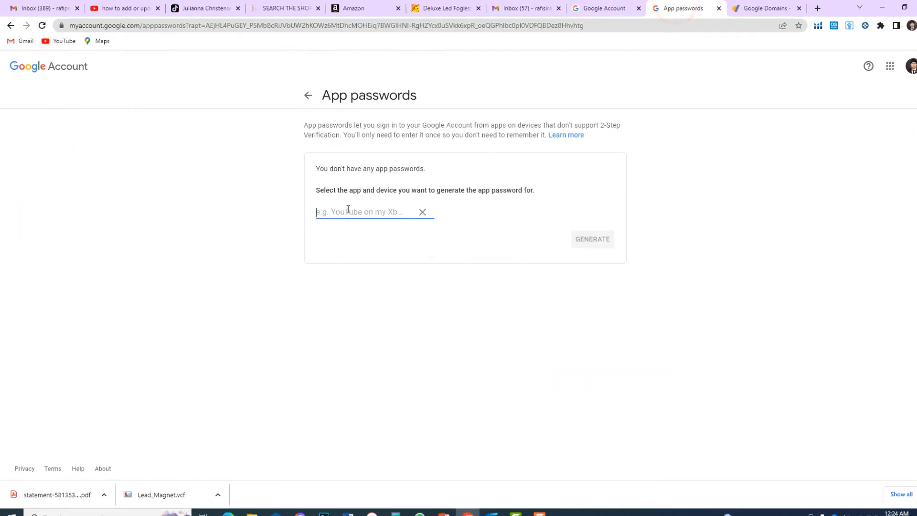
click(341, 209)
key(ctrl+v)
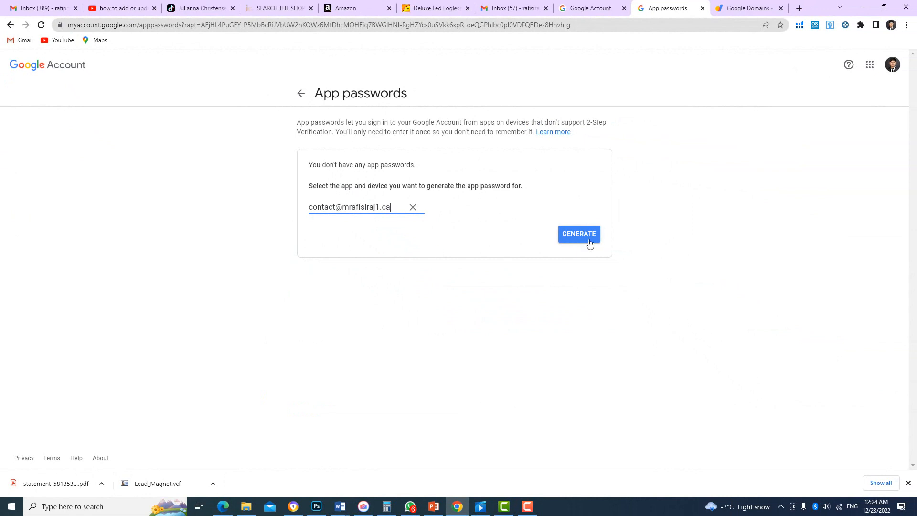
click(589, 241)
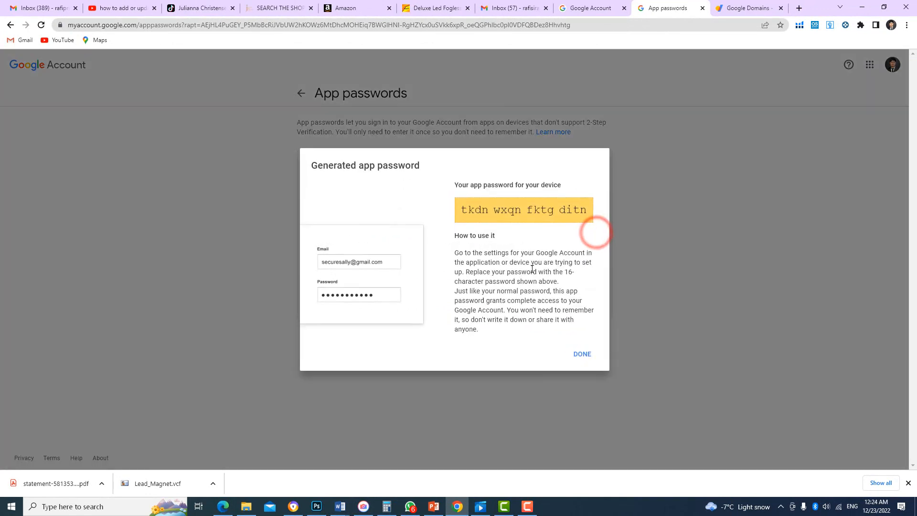
click(454, 161)
click(509, 5)
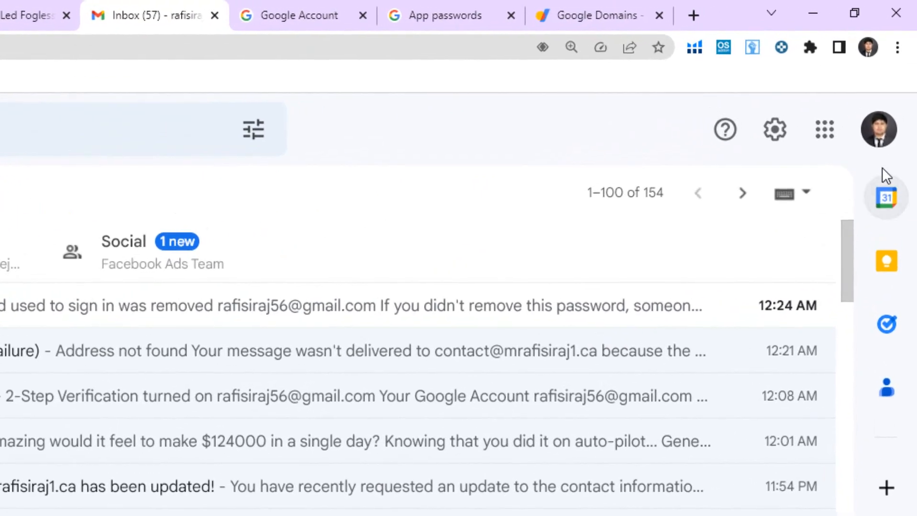
- In Gmail's Accounts and Import settings, choose Add another email address
click(774, 130)
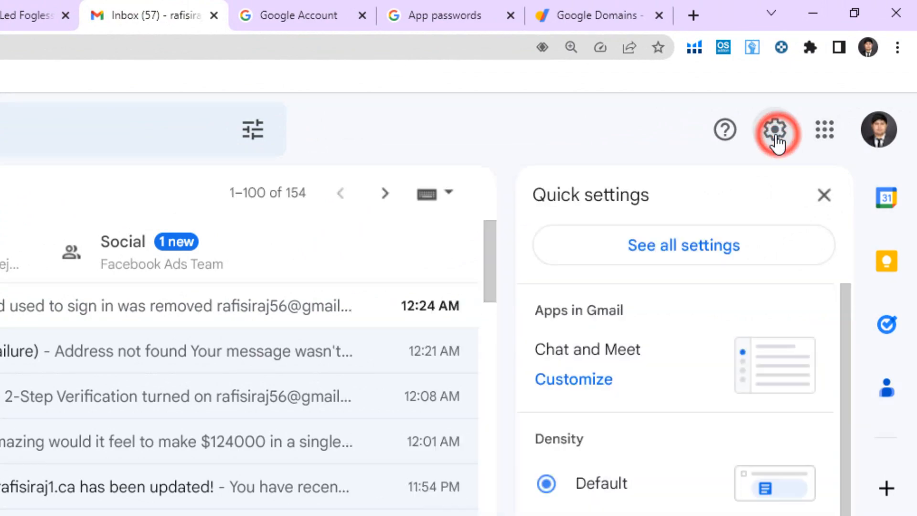
click(664, 253)
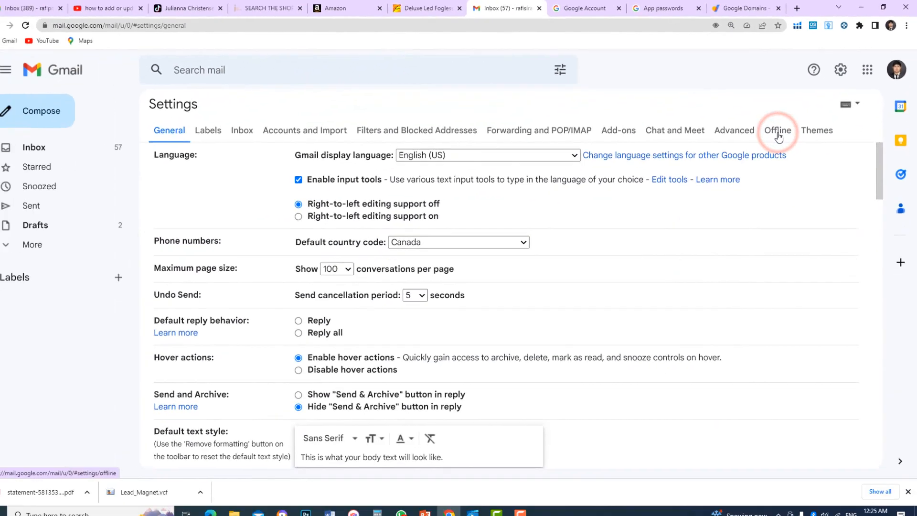
click(293, 128)
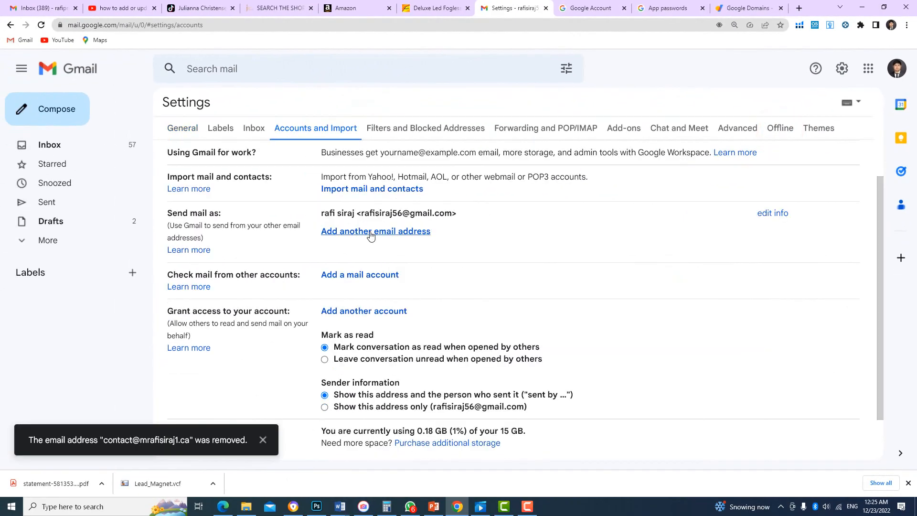
click(371, 232)
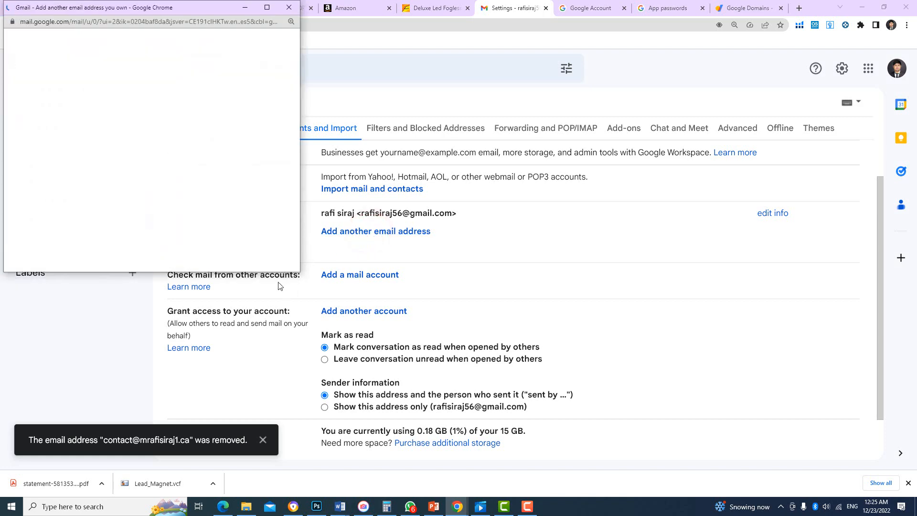
- Centre the add-address window and select the contact alias on Google Domains' forwarding page
drag(193, 10, 616, 104)
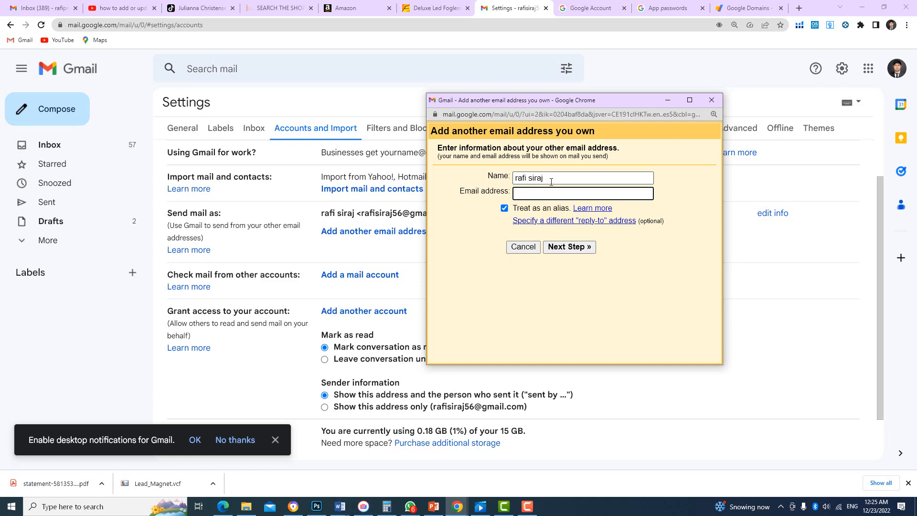
click(548, 198)
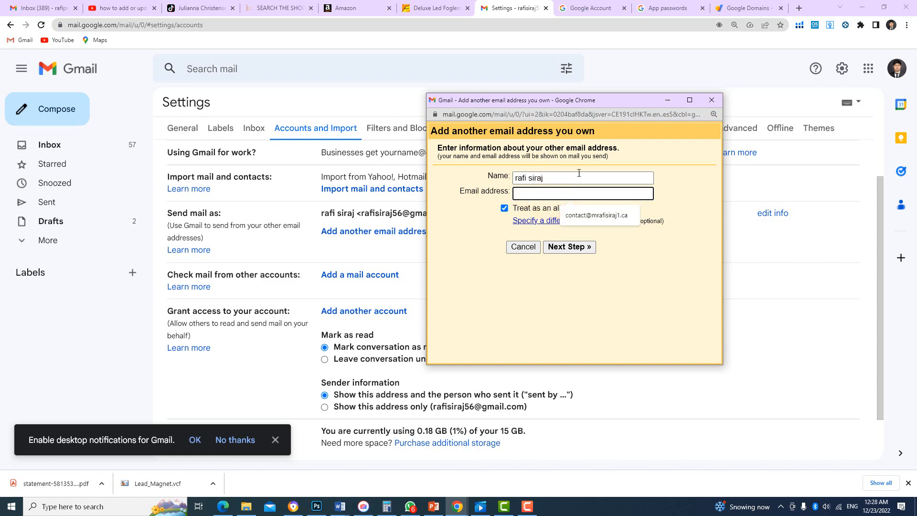
click(738, 8)
drag(421, 403, 323, 399)
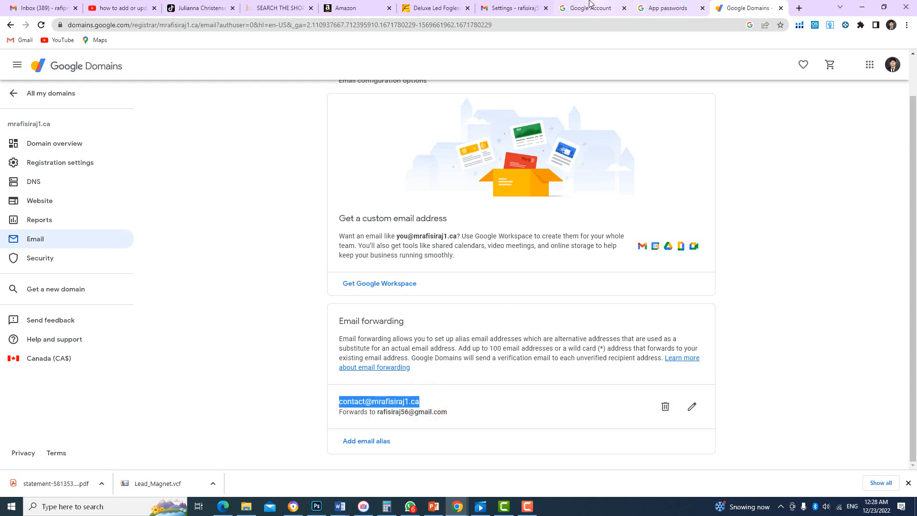
click(527, 7)
click(588, 7)
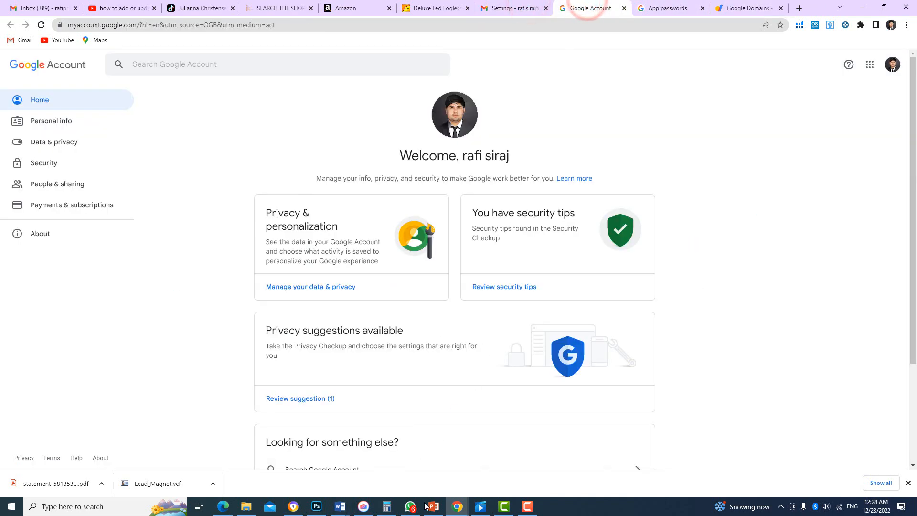
mouse_move(457, 507)
click(512, 468)
click(521, 193)
click(590, 215)
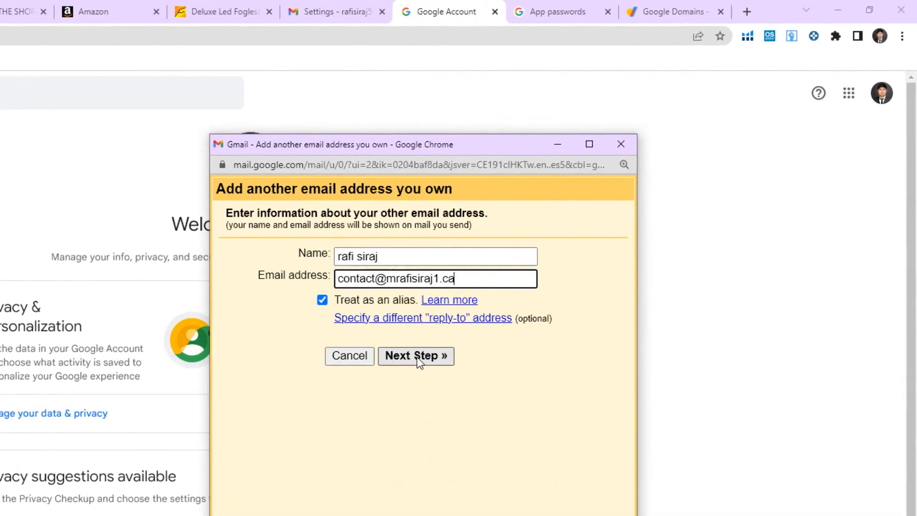
click(395, 367)
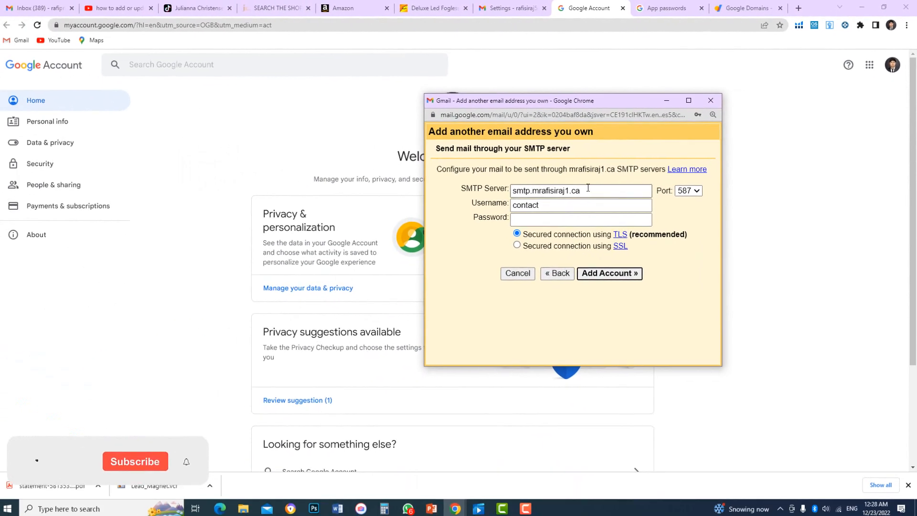
- Change the SMTP server to smtp.gmail.com, keeping port 587
click(427, 280)
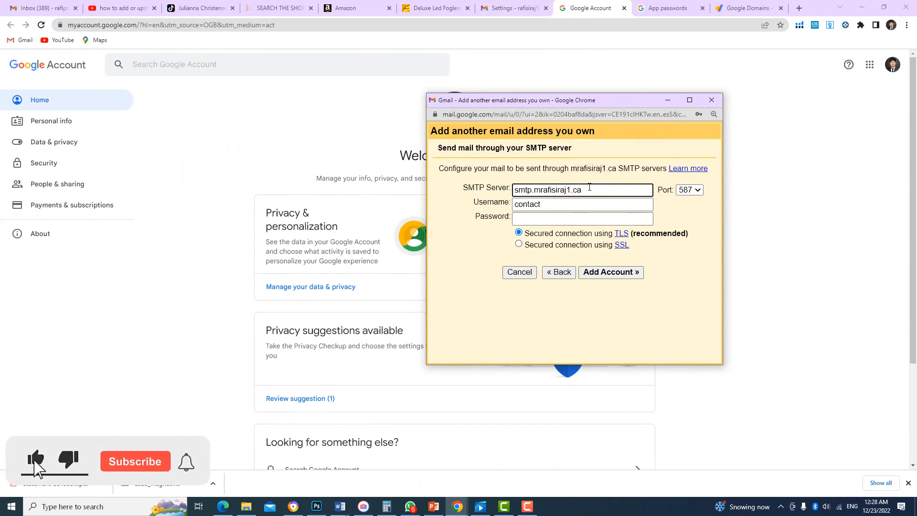
key(BackSpace)
key(BackSpace)
key(BackSpace)
key(BackSpace)
key(BackSpace)
key(BackSpace)
key(BackSpace)
key(BackSpace)
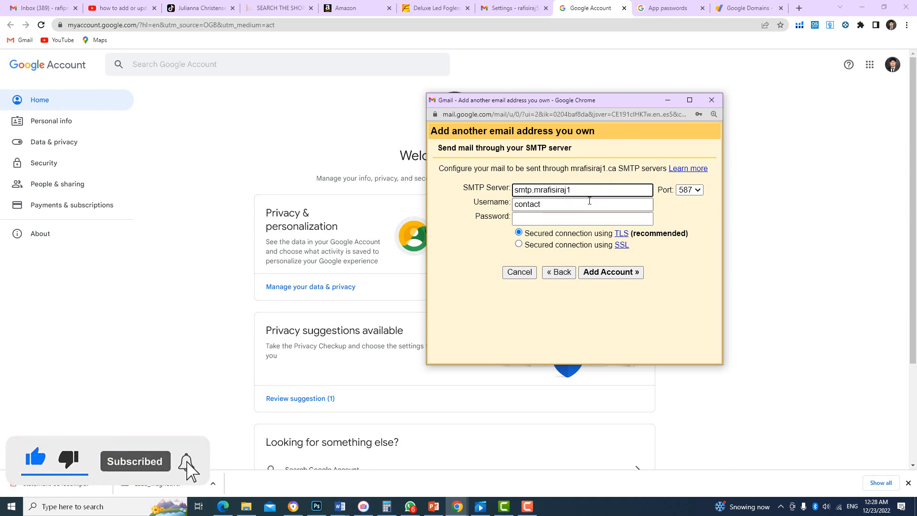
key(BackSpace)
key(BackSpace)
key(BackSpace)
key(BackSpace)
key(BackSpace)
key(BackSpace)
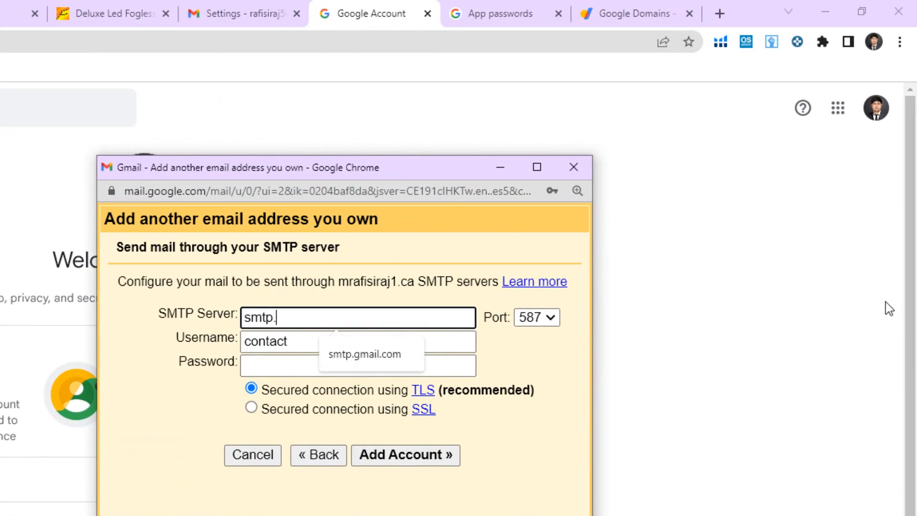
text(gmail.com)
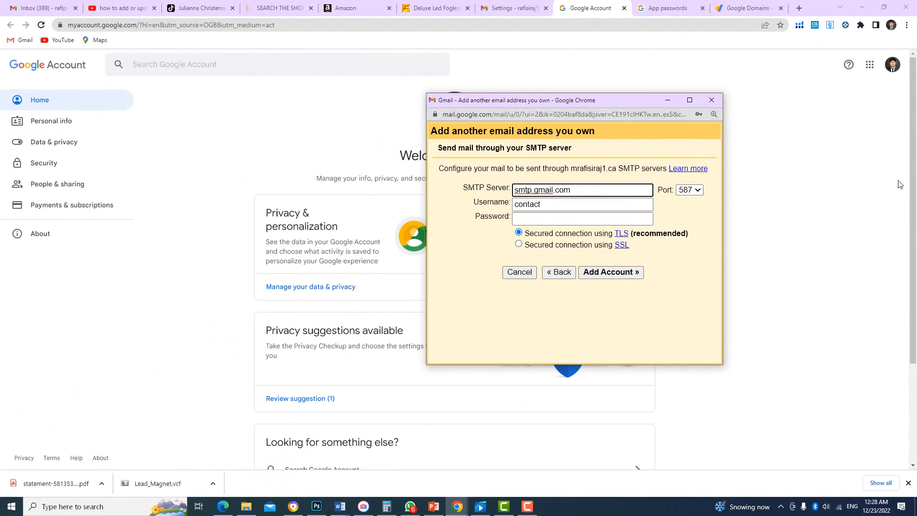
- Replace the prefilled SMTP username with the signed-in Gmail account address
double_click(545, 204)
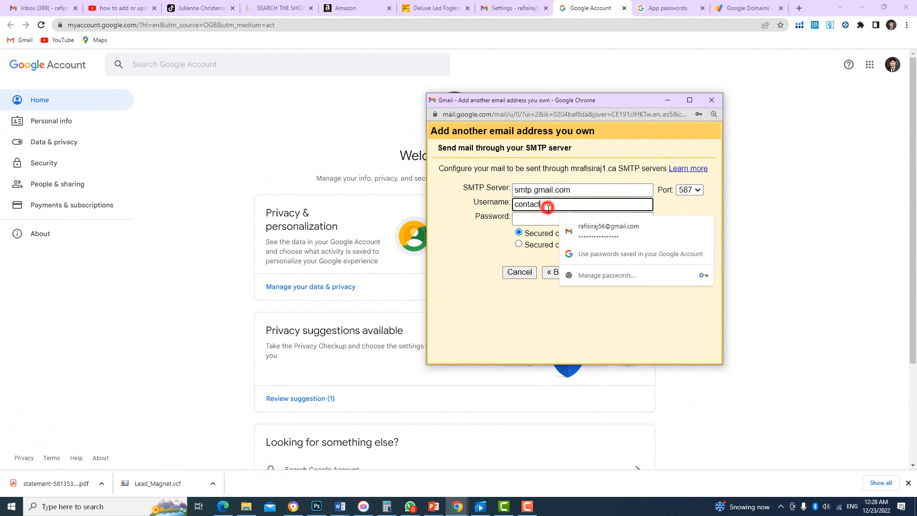
click(548, 205)
key(BackSpace)
key(BackSpace)
key(BackSpace)
key(BackSpace)
key(BackSpace)
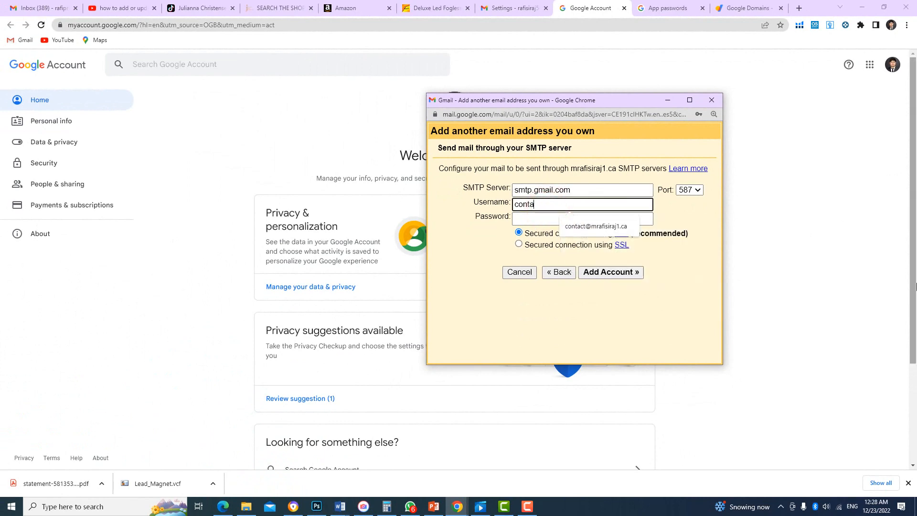
key(BackSpace)
key(BackSpace)
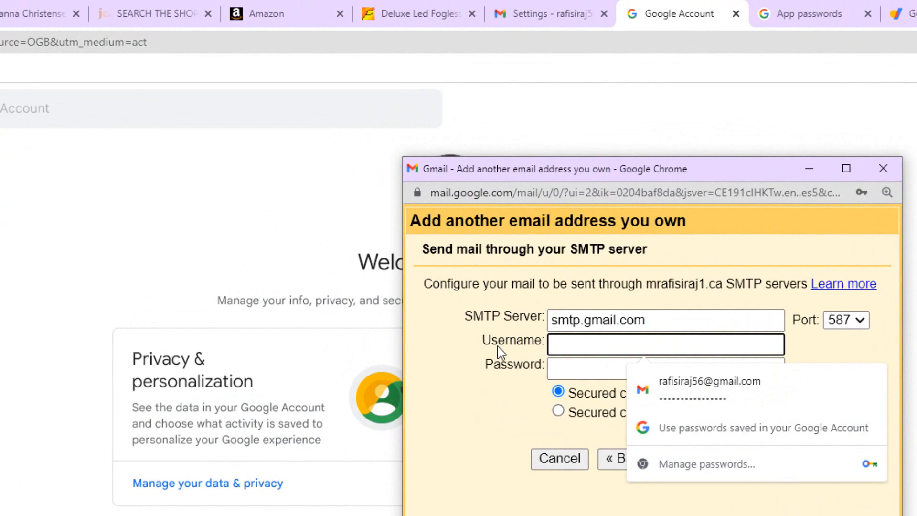
click(546, 8)
click(898, 69)
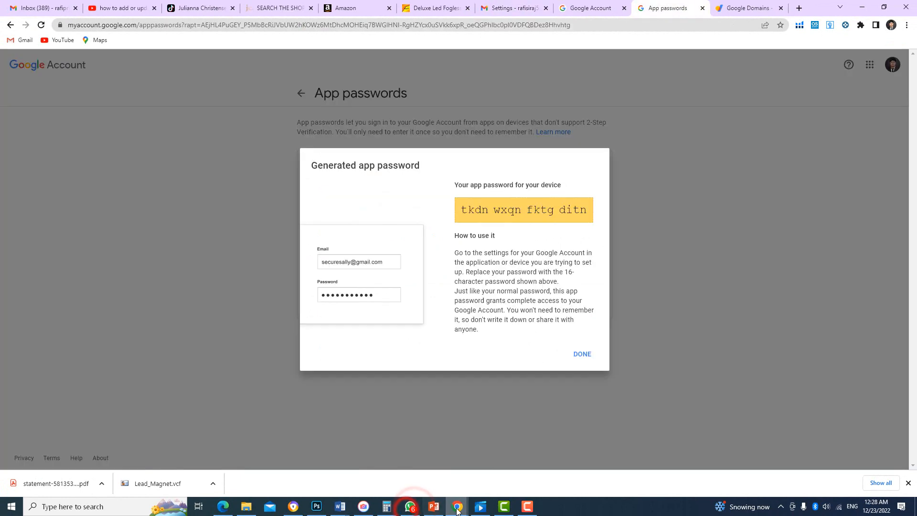
mouse_move(454, 505)
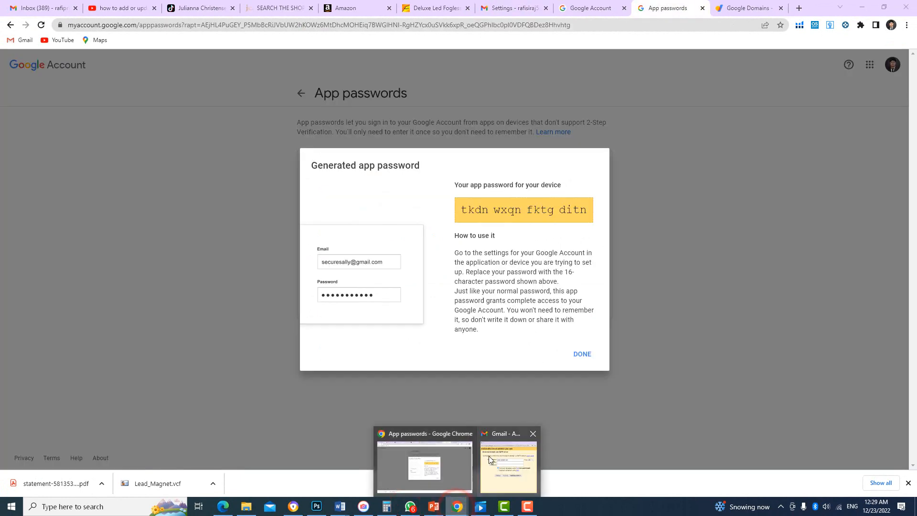
click(497, 467)
click(521, 204)
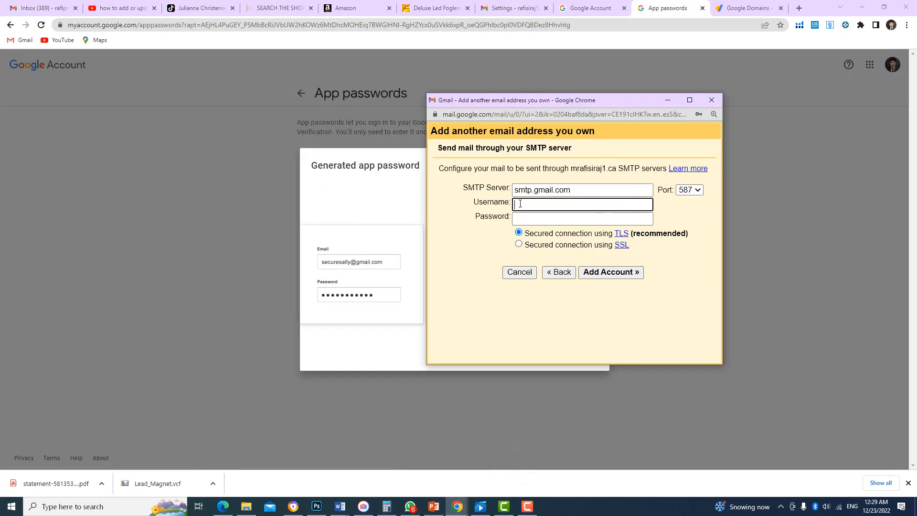
key(ctrl+v)
click(521, 219)
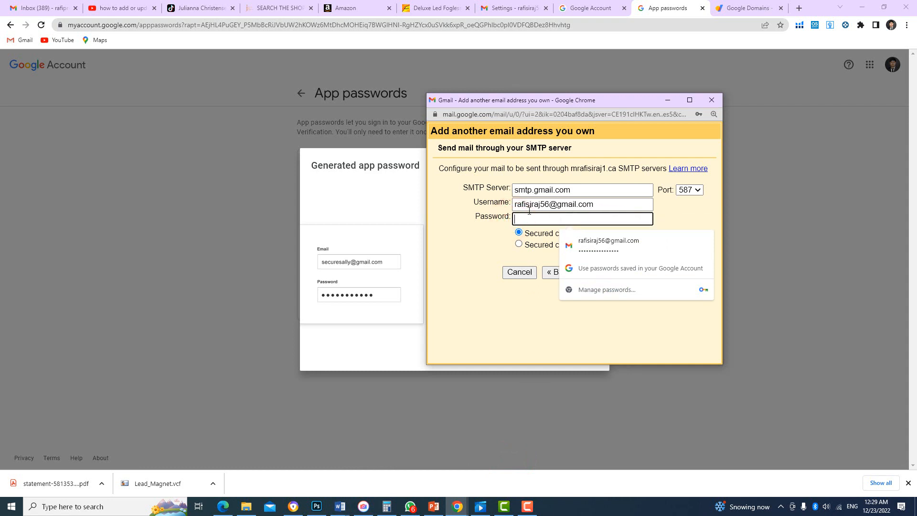
- Copy the generated app password and paste it as the SMTP password
click(592, 8)
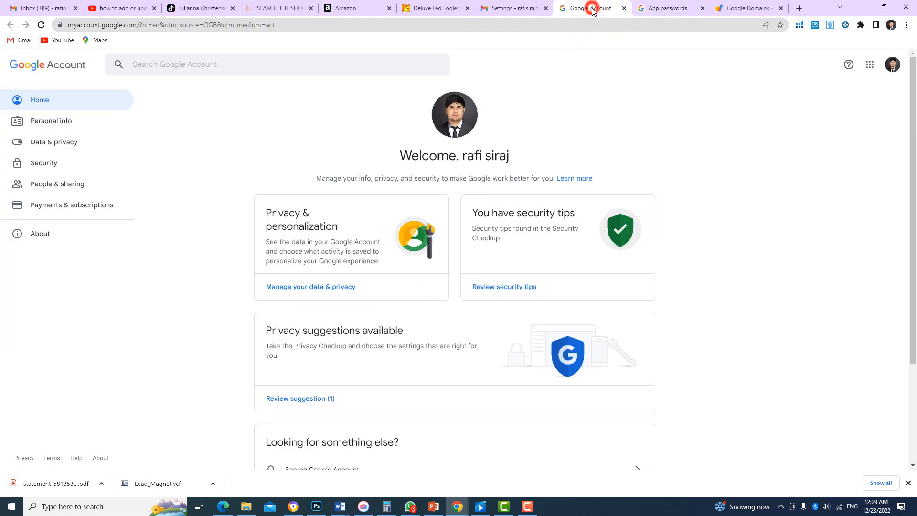
click(516, 8)
click(664, 8)
click(467, 210)
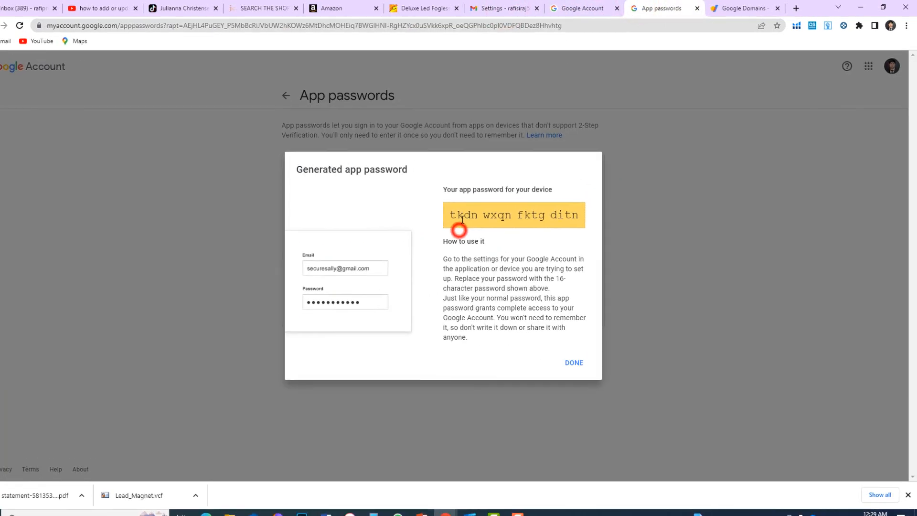
drag(257, 309, 433, 301)
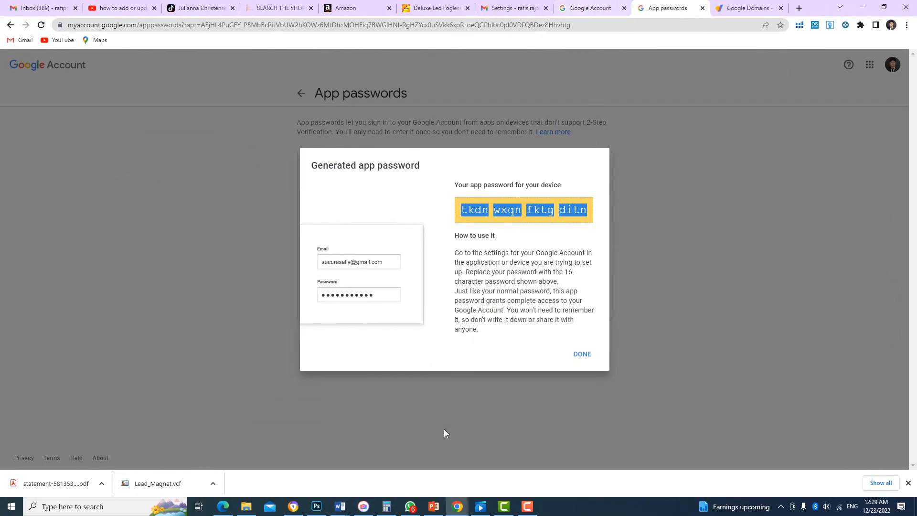
click(457, 506)
click(518, 478)
key(ctrl+v)
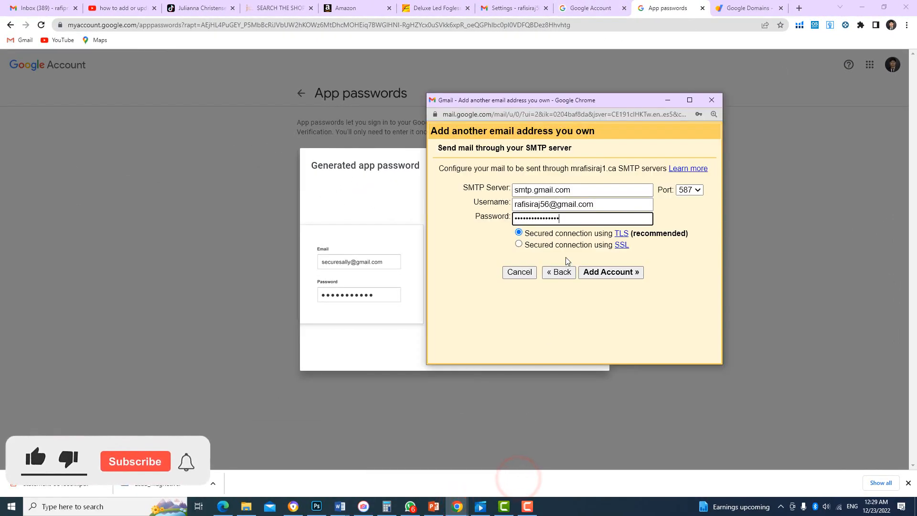
- Add the account so Gmail sends a confirmation code, and update the saved login
click(612, 274)
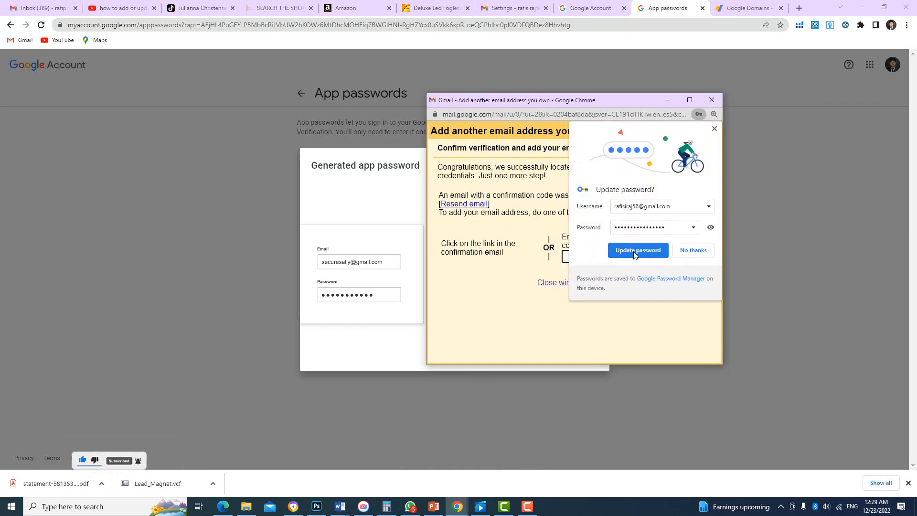
click(635, 251)
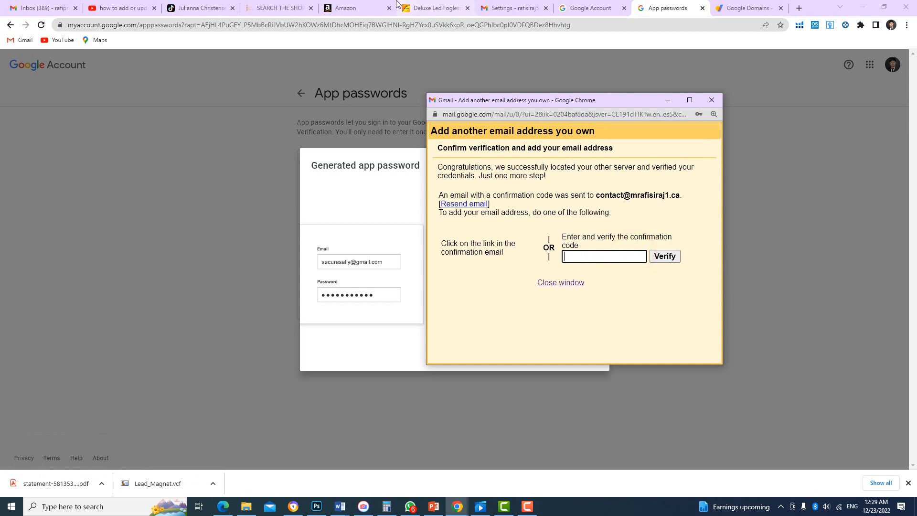
click(513, 8)
- Copy the code from Gmail's confirmation email, paste it into the add-address popup and verify it
click(53, 145)
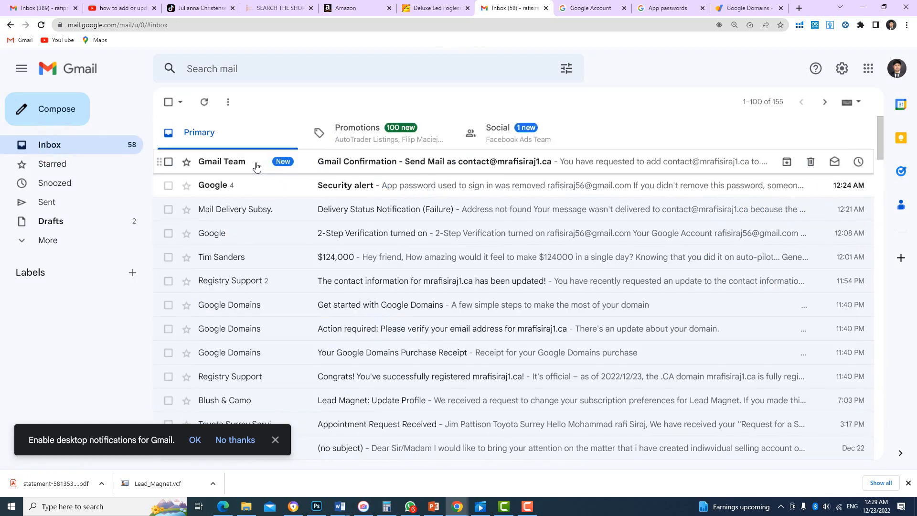
click(256, 162)
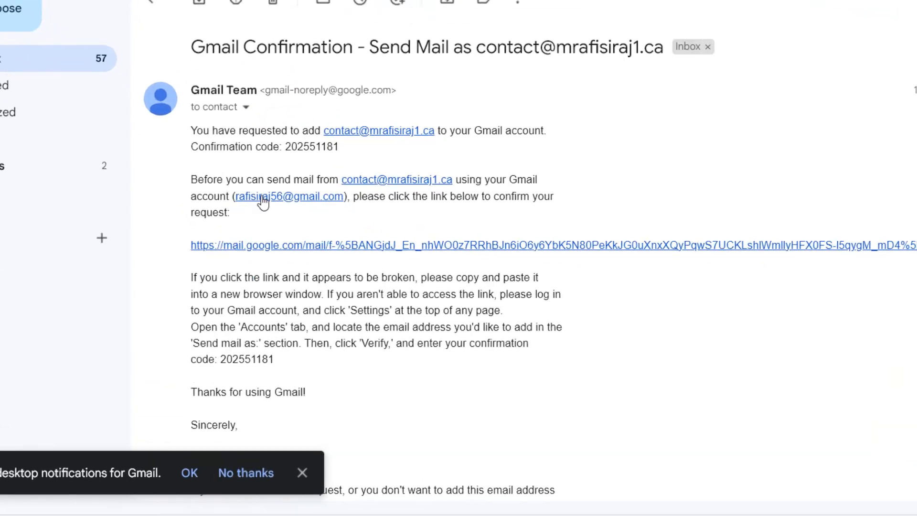
drag(414, 25, 334, 25)
key(ctrl+c)
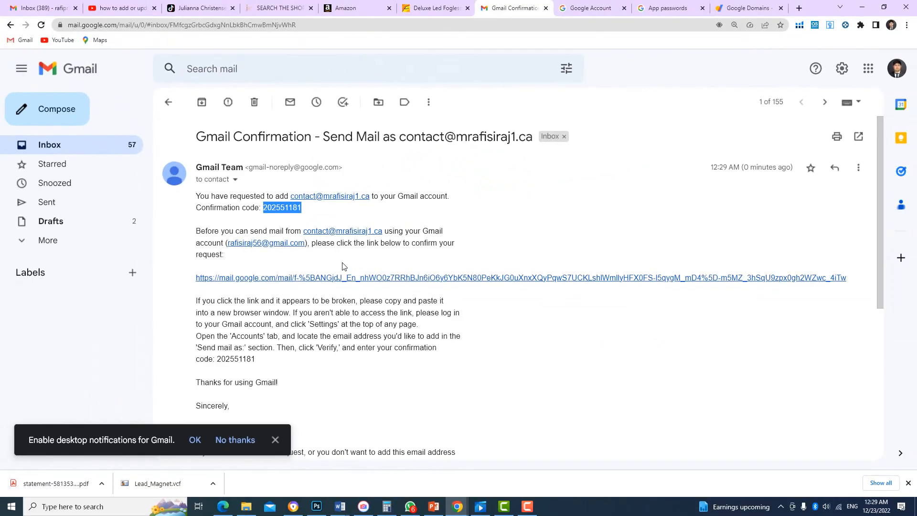
click(588, 8)
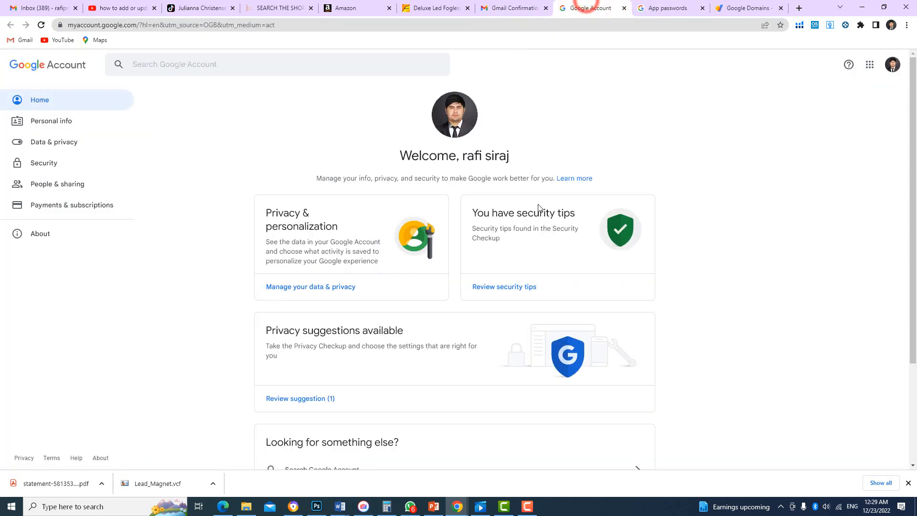
mouse_move(456, 506)
click(483, 477)
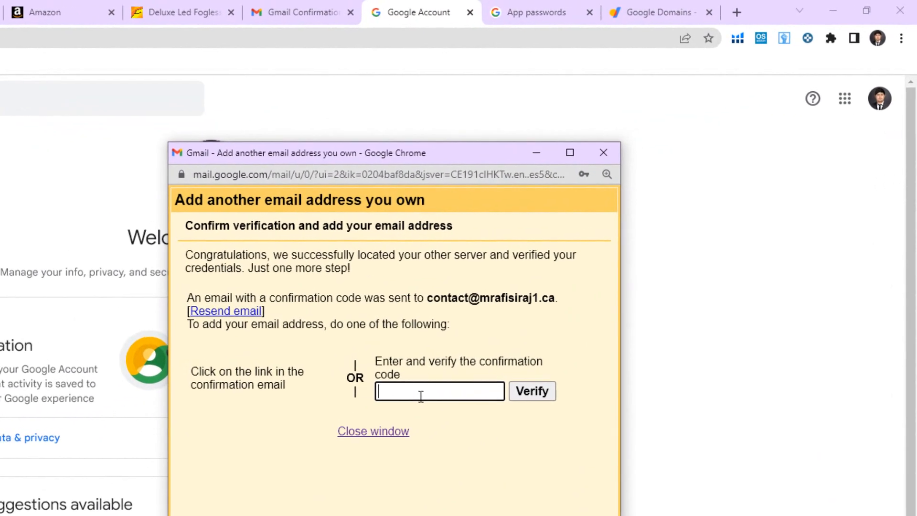
click(591, 257)
key(ctrl+v)
click(537, 392)
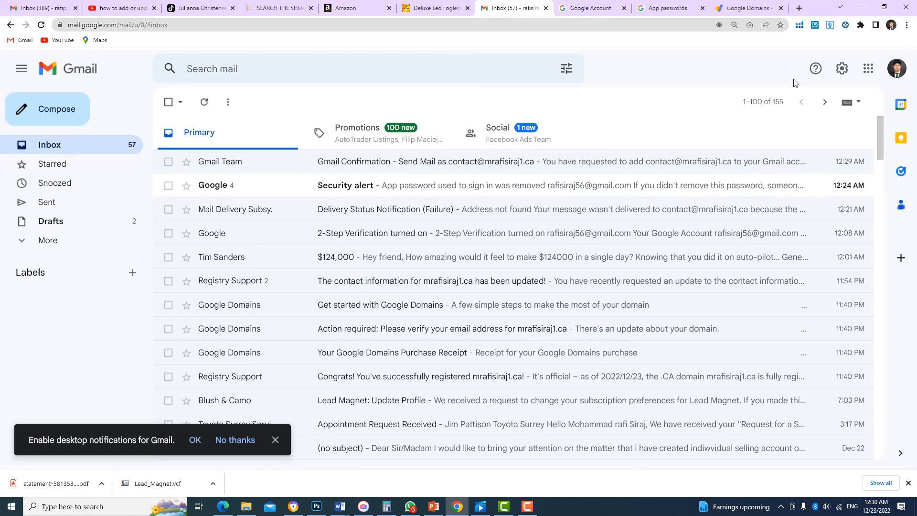
- Under Accounts and Import, choose 'Reply from the same address the message was sent to'
click(844, 70)
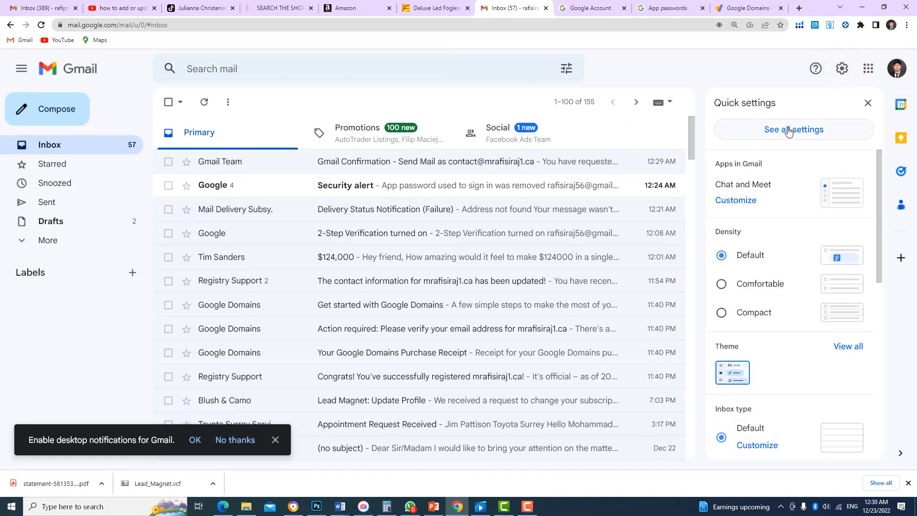
click(789, 131)
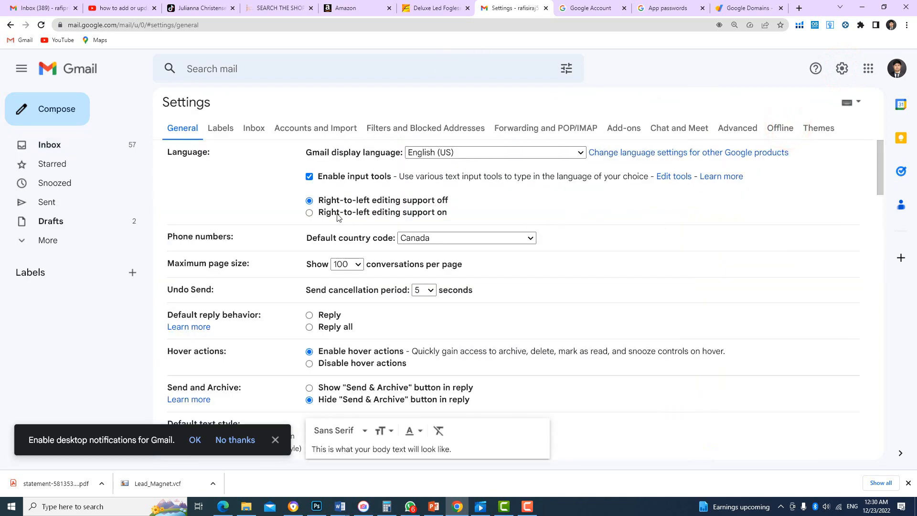
click(300, 128)
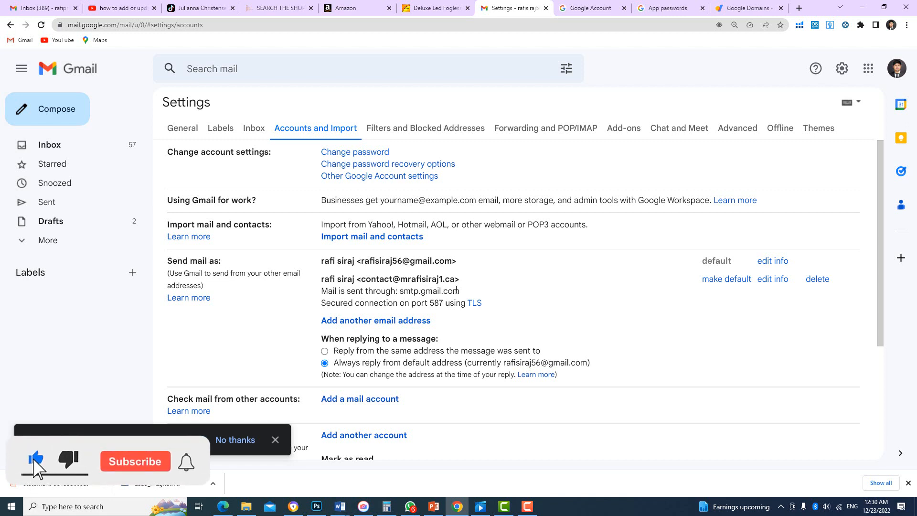
scroll(430, 287, down, 2)
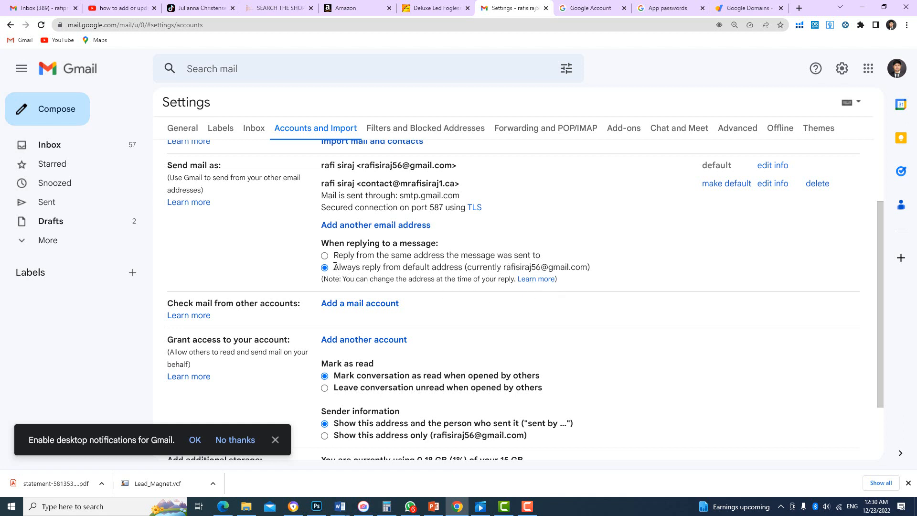
click(325, 256)
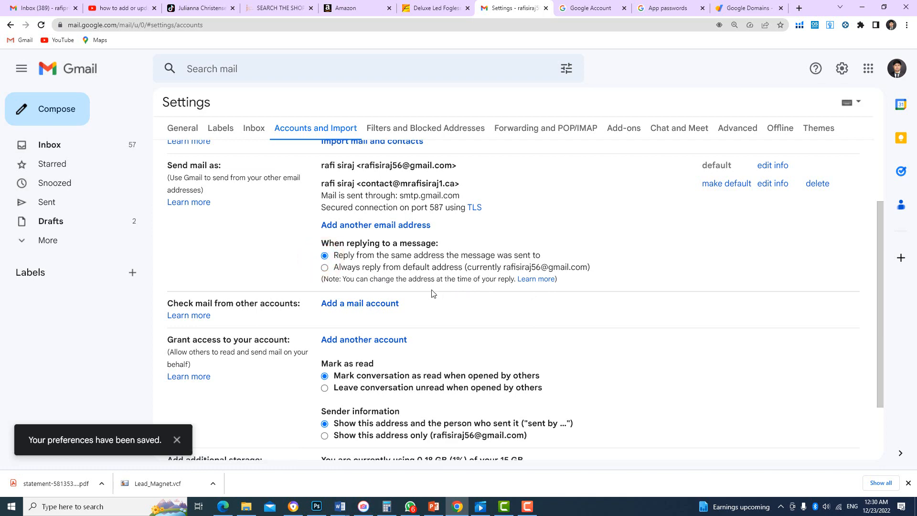
scroll(383, 371, down, 2)
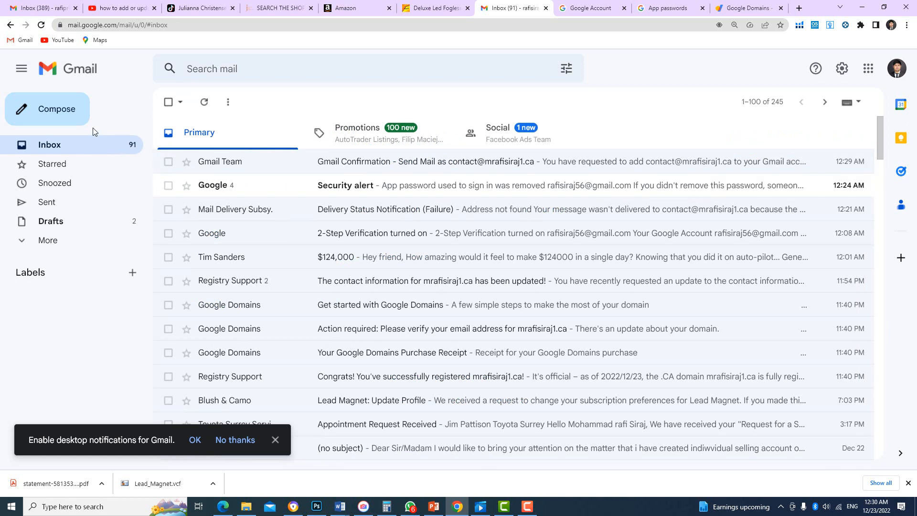
click(71, 120)
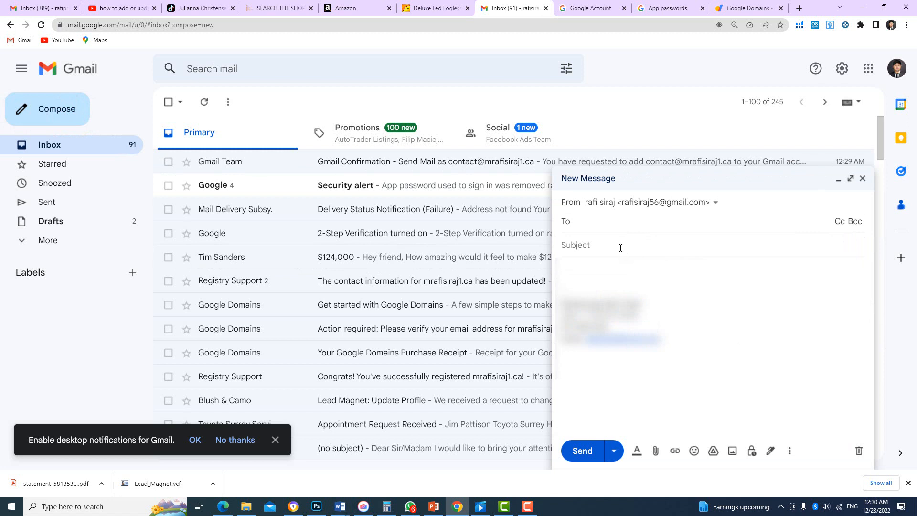
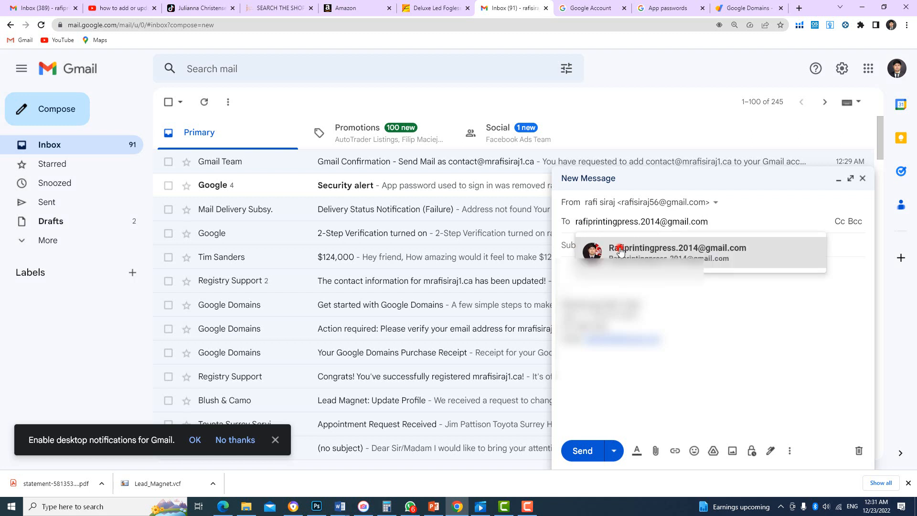
click(620, 251)
click(601, 264)
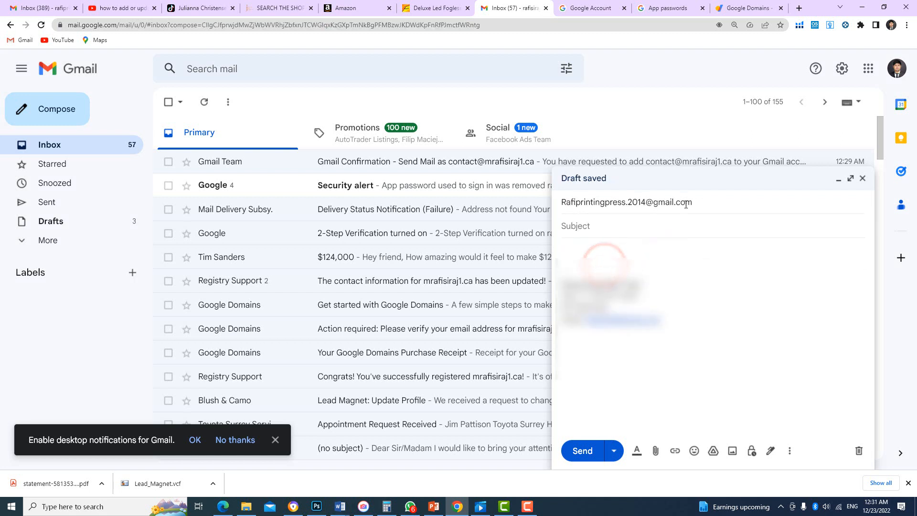
mouse_move(679, 204)
click(710, 209)
click(716, 200)
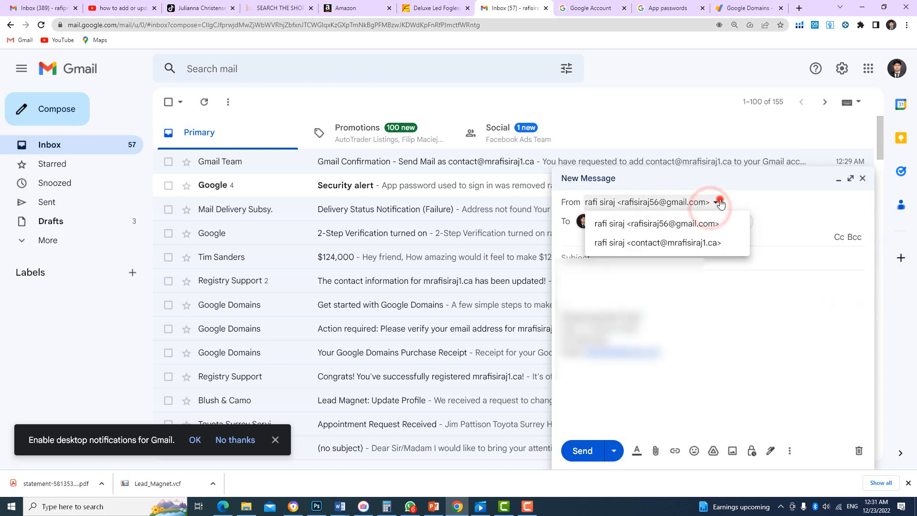
click(683, 244)
- Give the email subject 'Test' and body 'test', then send it
click(601, 256)
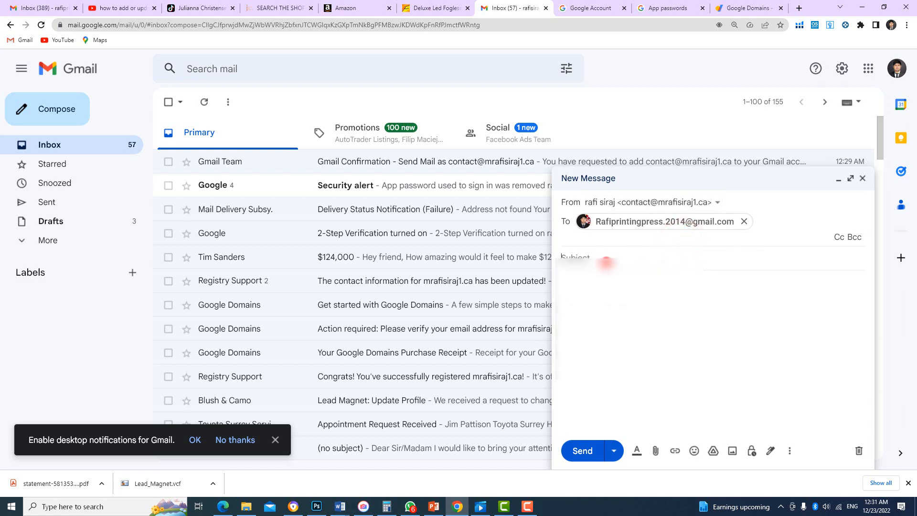
text(Tes)
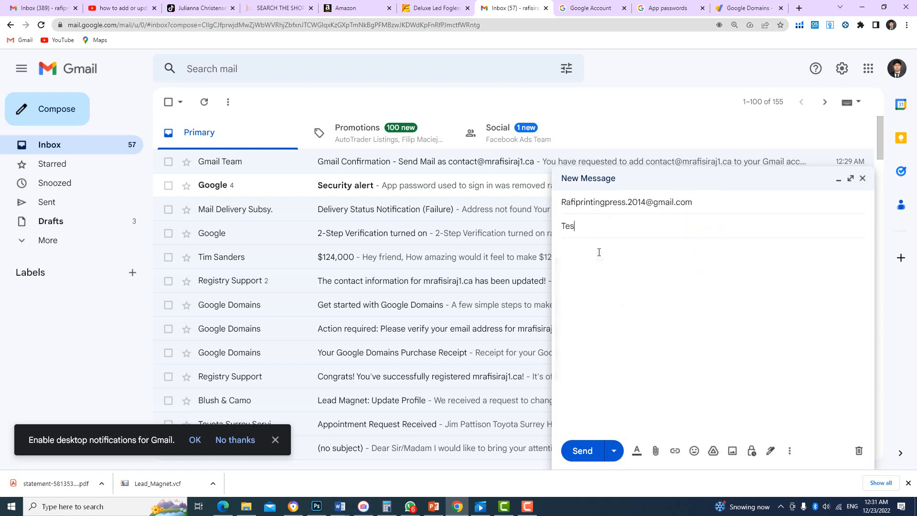
text(t)
click(600, 252)
text(te)
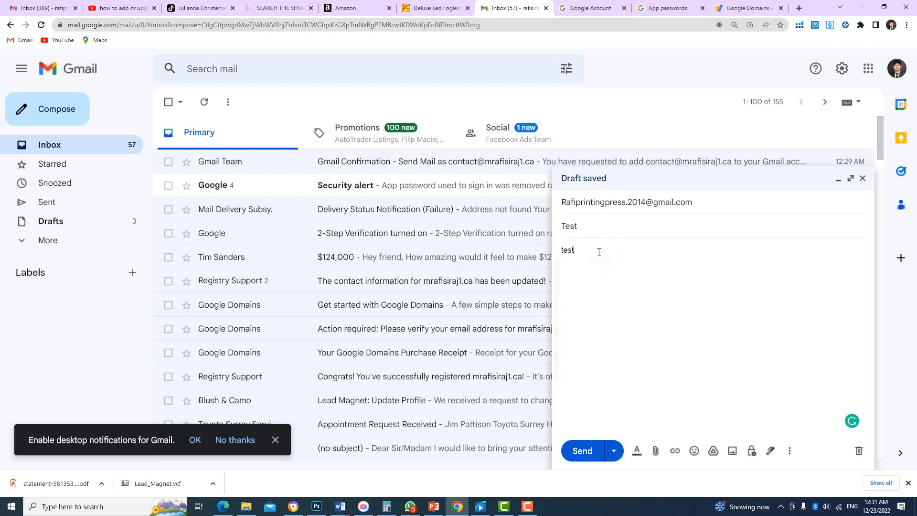
click(584, 449)
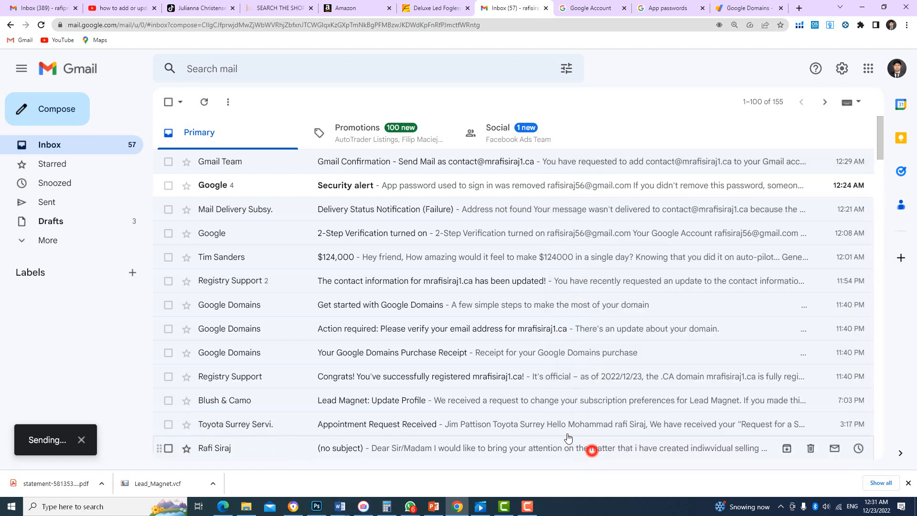
- Dismiss the notifications prompt and check the receiving account's Primary inbox for the test email
click(275, 443)
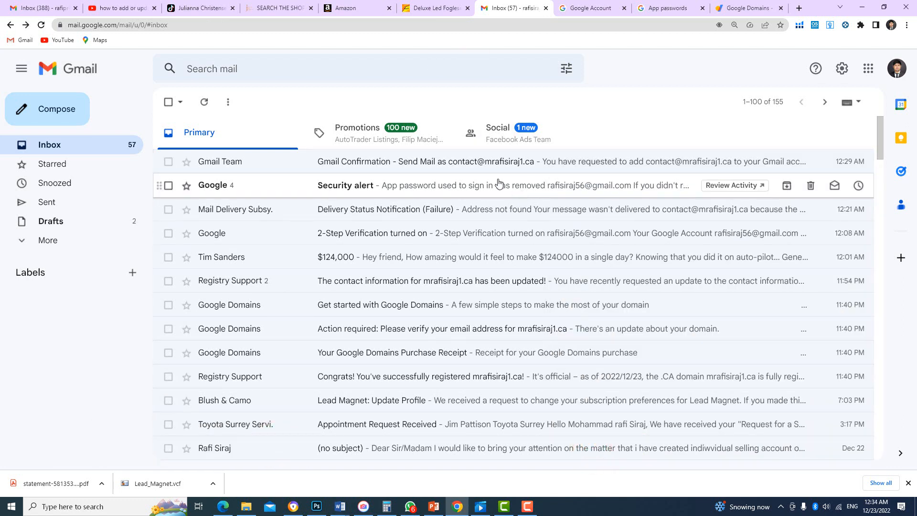
click(41, 6)
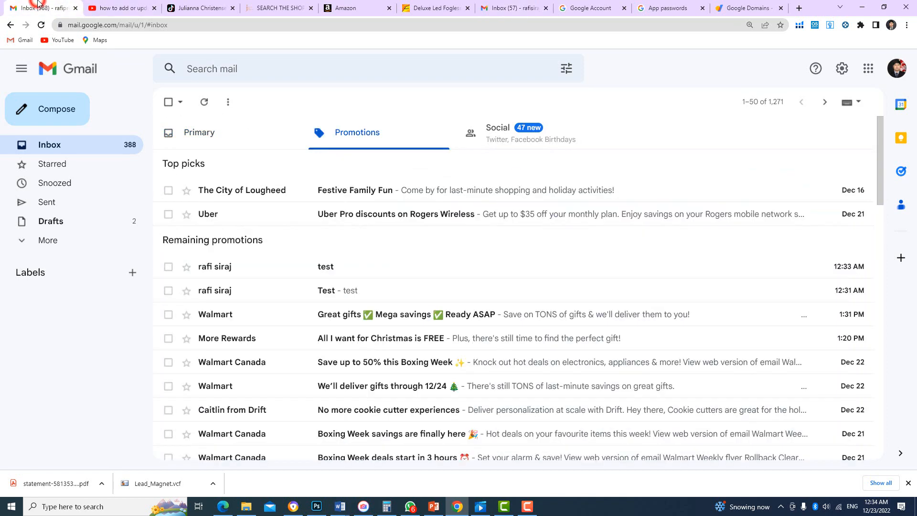
click(71, 146)
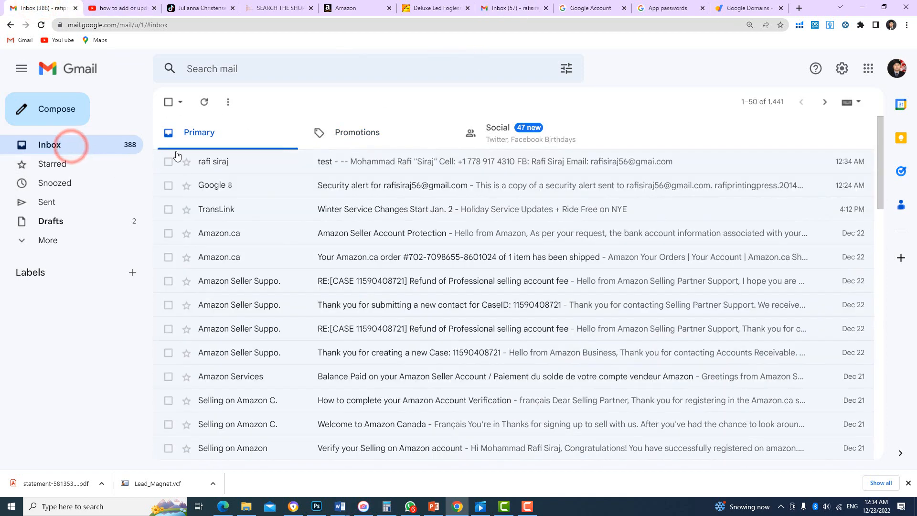
click(238, 165)
key(alt+Left)
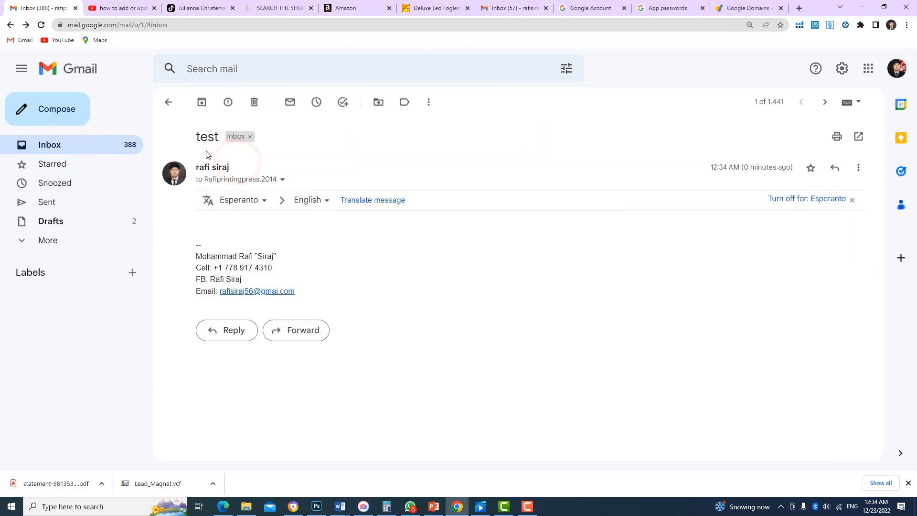
click(339, 138)
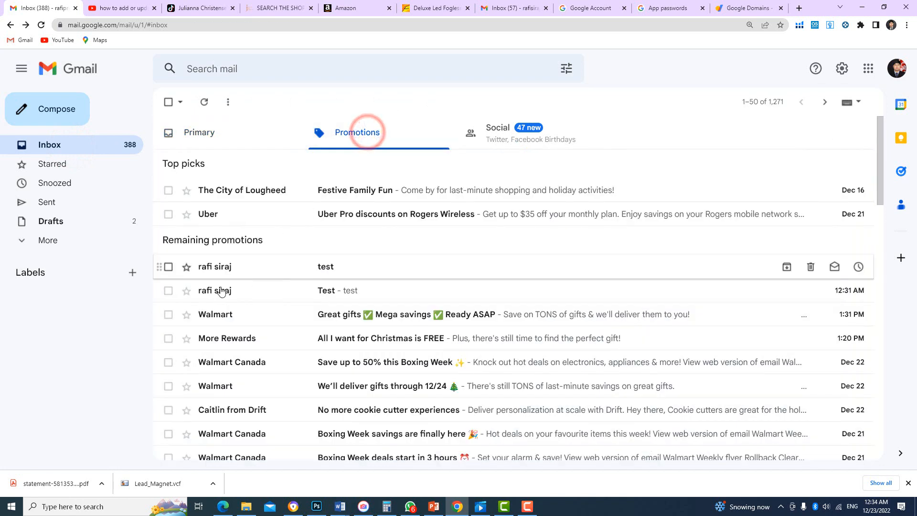
click(233, 268)
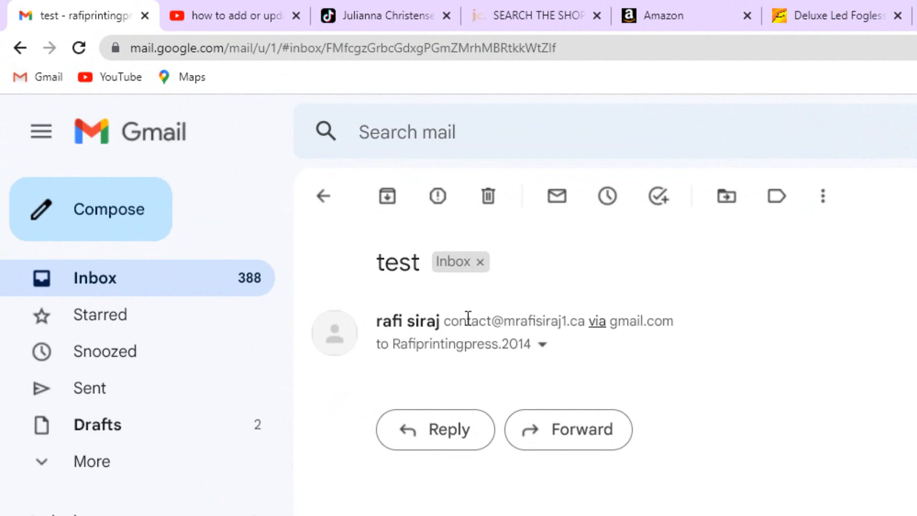
drag(430, 312, 629, 323)
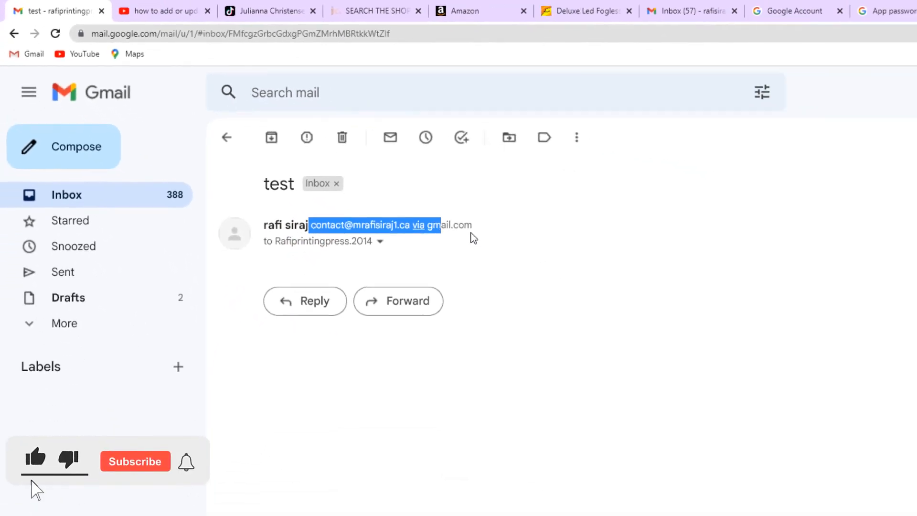
drag(473, 237, 489, 236)
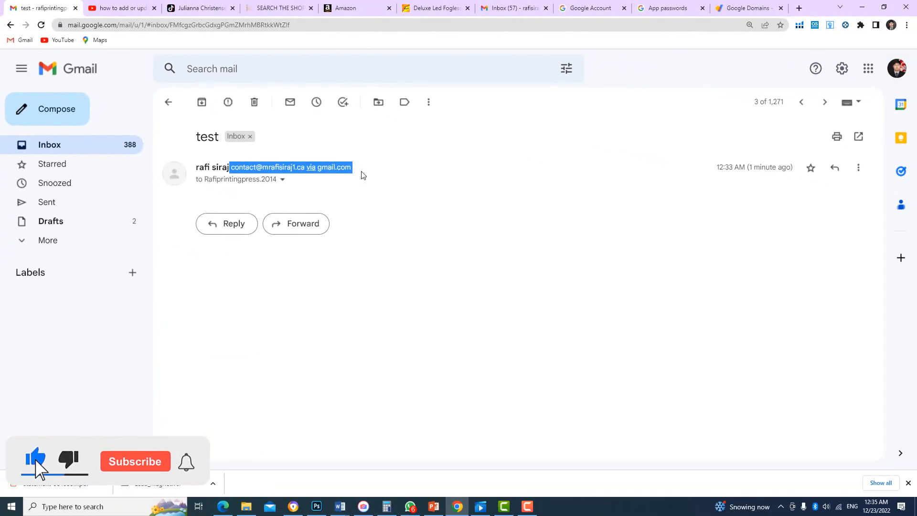